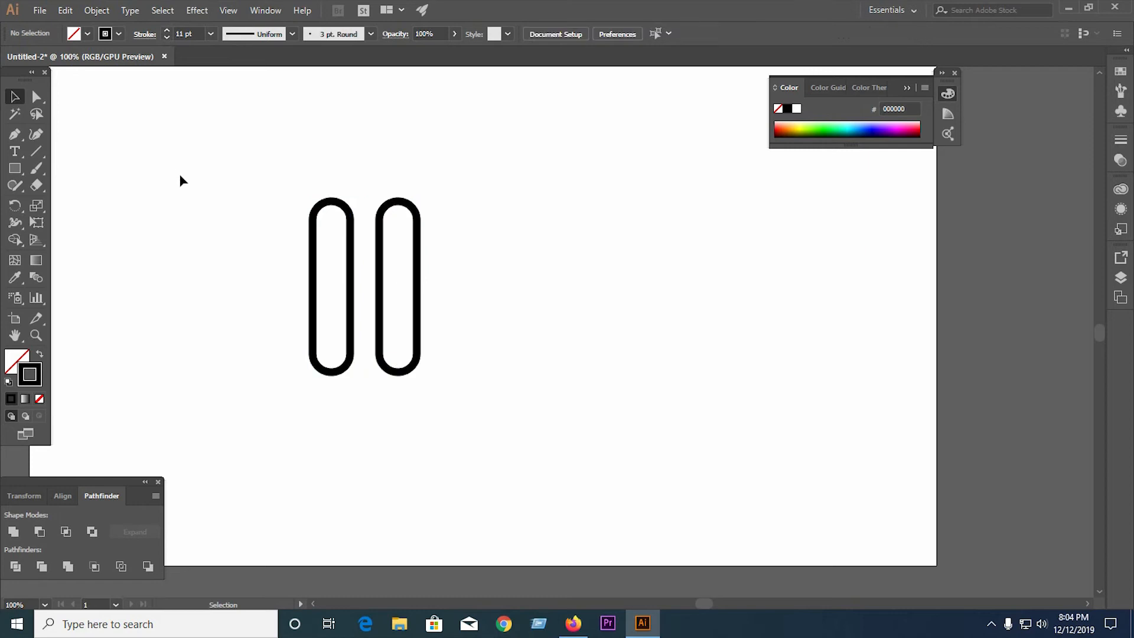
# - Move the right capsule up and toward the other one so their adjacent walls overlap
pyautogui.click(168, 32)
pyautogui.moveTo(224, 201); pyautogui.dragTo(476, 363)
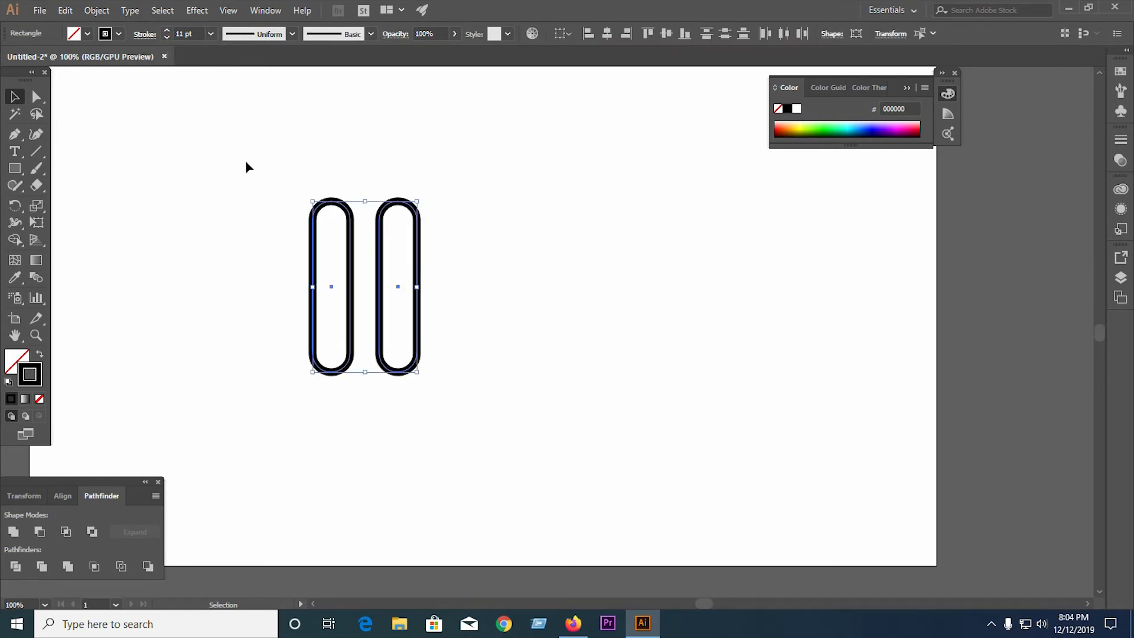
pyautogui.click(432, 235)
pyautogui.moveTo(379, 235); pyautogui.dragTo(346, 164)
pyautogui.scroll(2, 357, 243)
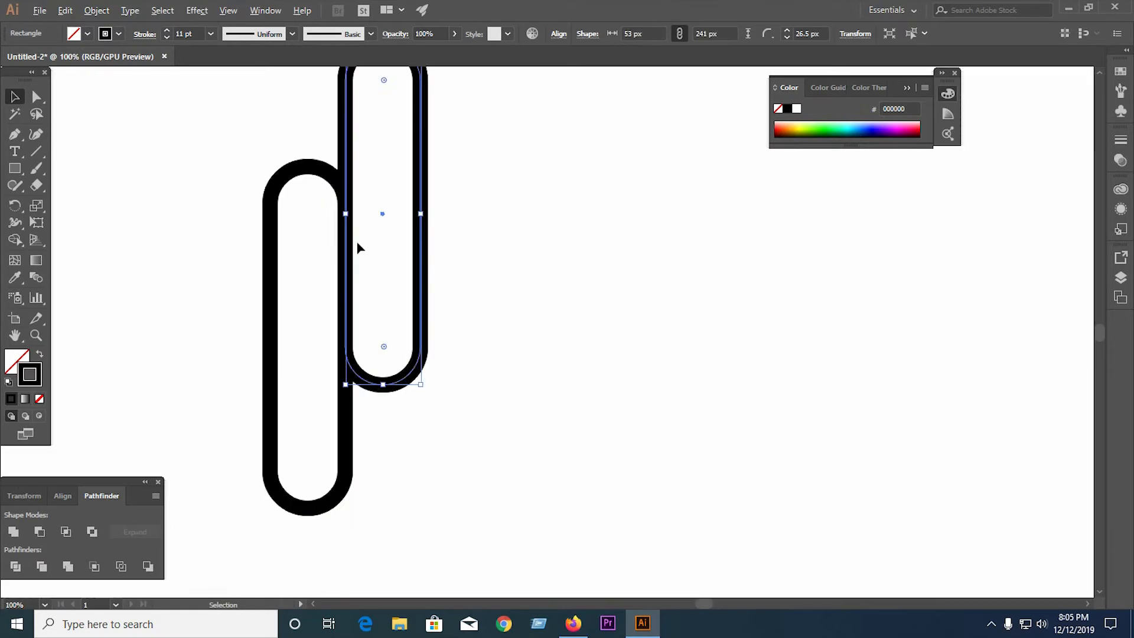
pyautogui.scroll(2, 358, 247)
pyautogui.scroll(-2, 333, 376)
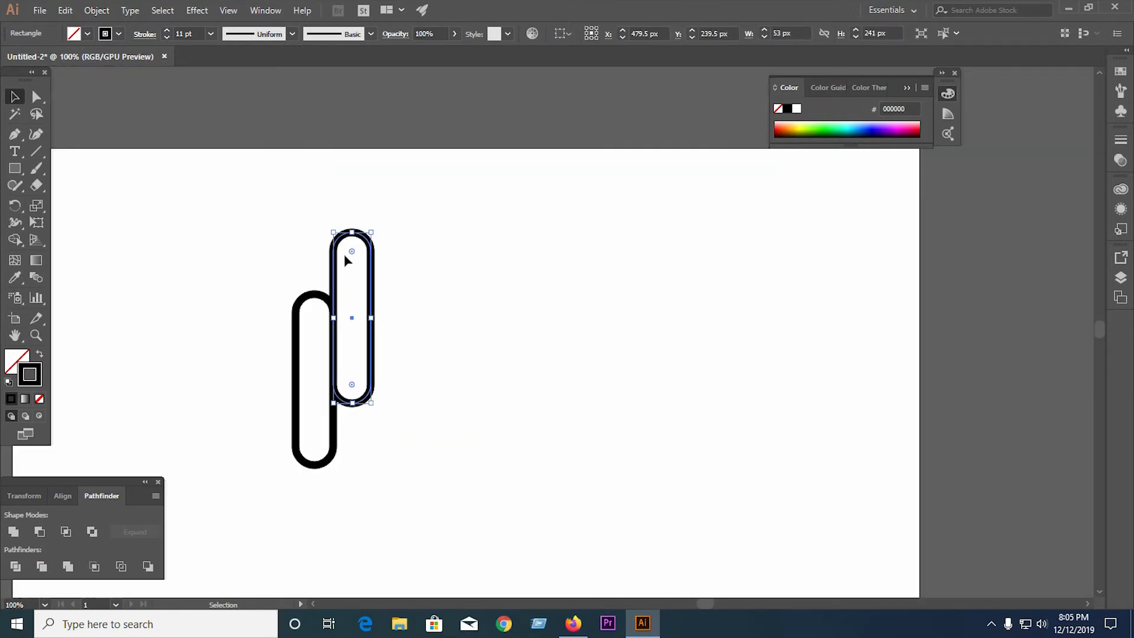
pyautogui.moveTo(335, 269); pyautogui.dragTo(337, 241)
pyautogui.click(475, 313)
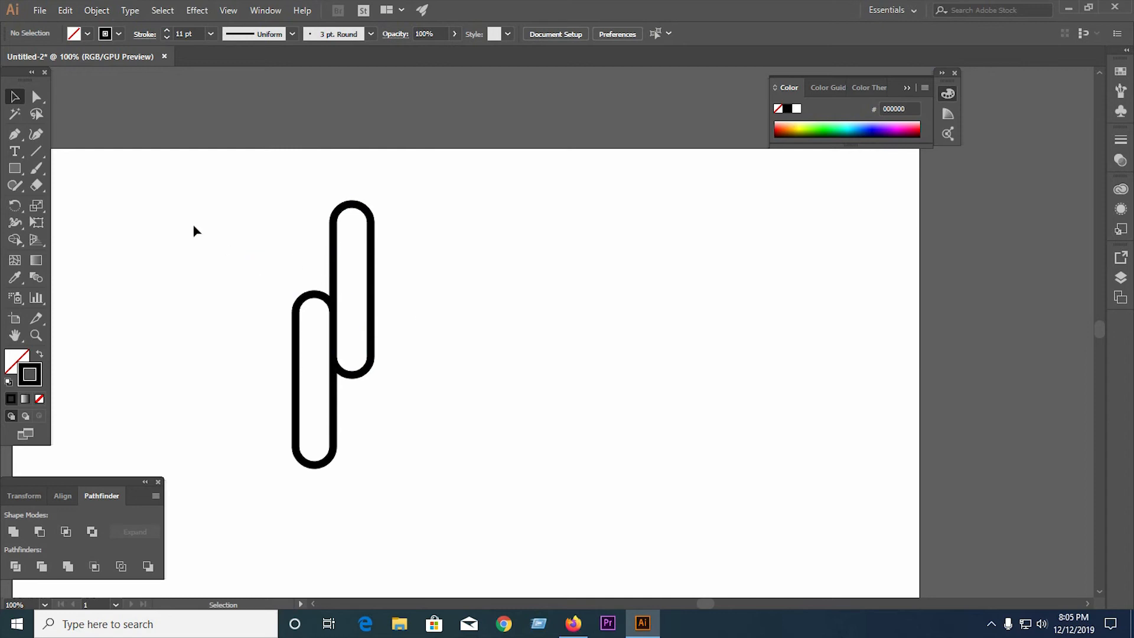
# - Expand the fill and stroke of both capsules into outlined shapes
pyautogui.moveTo(195, 231); pyautogui.dragTo(420, 463)
pyautogui.click(92, 12)
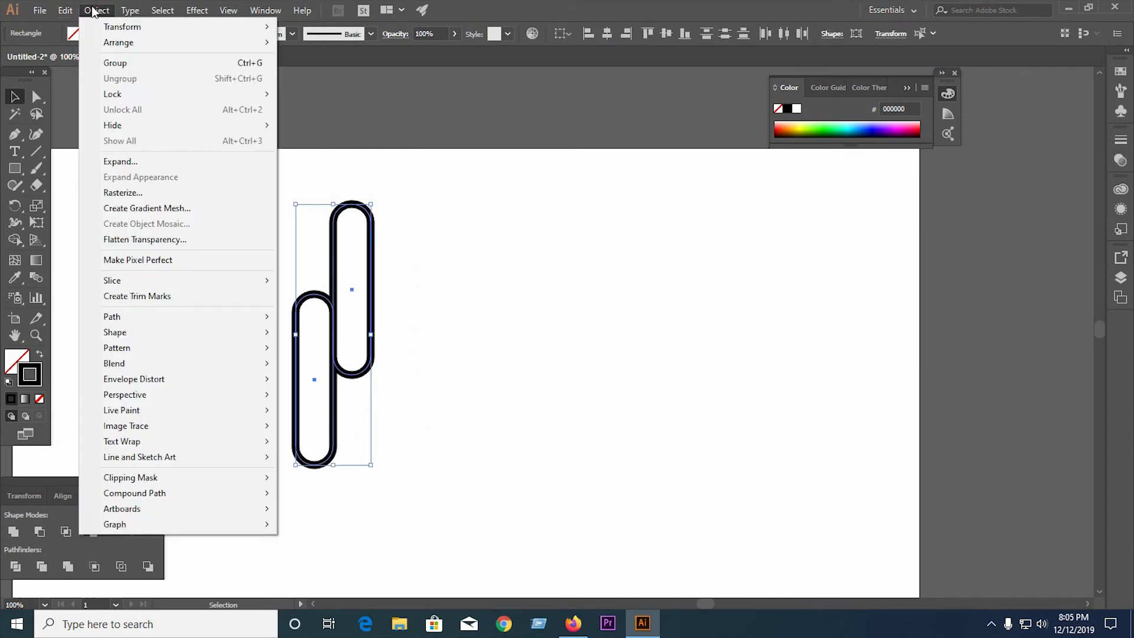
pyautogui.click(116, 161)
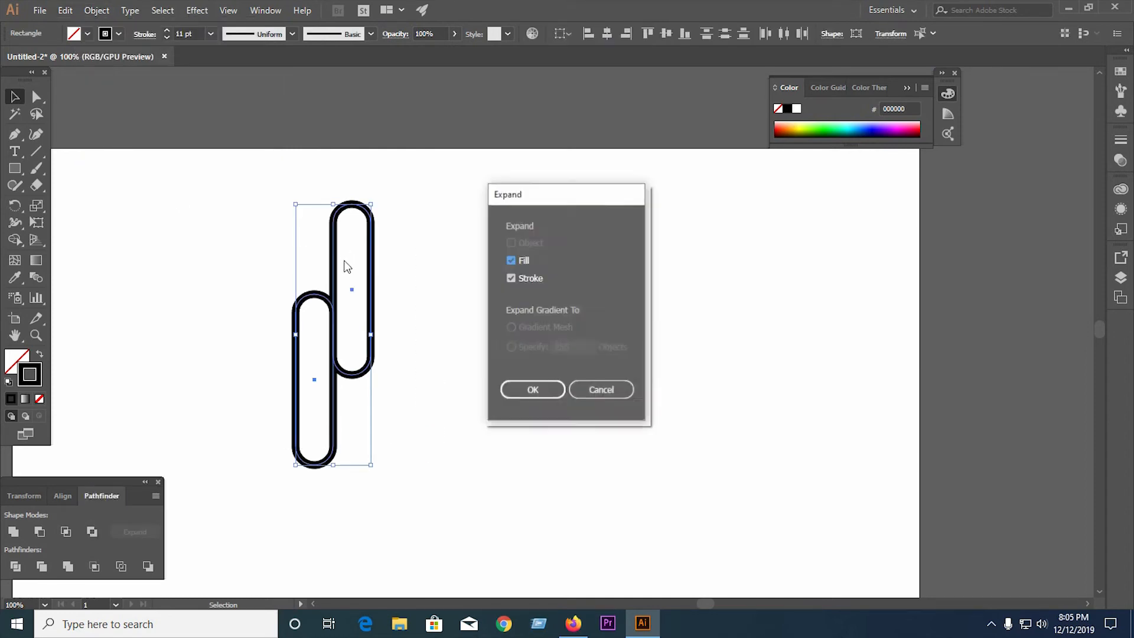
pyautogui.click(520, 388)
pyautogui.click(483, 335)
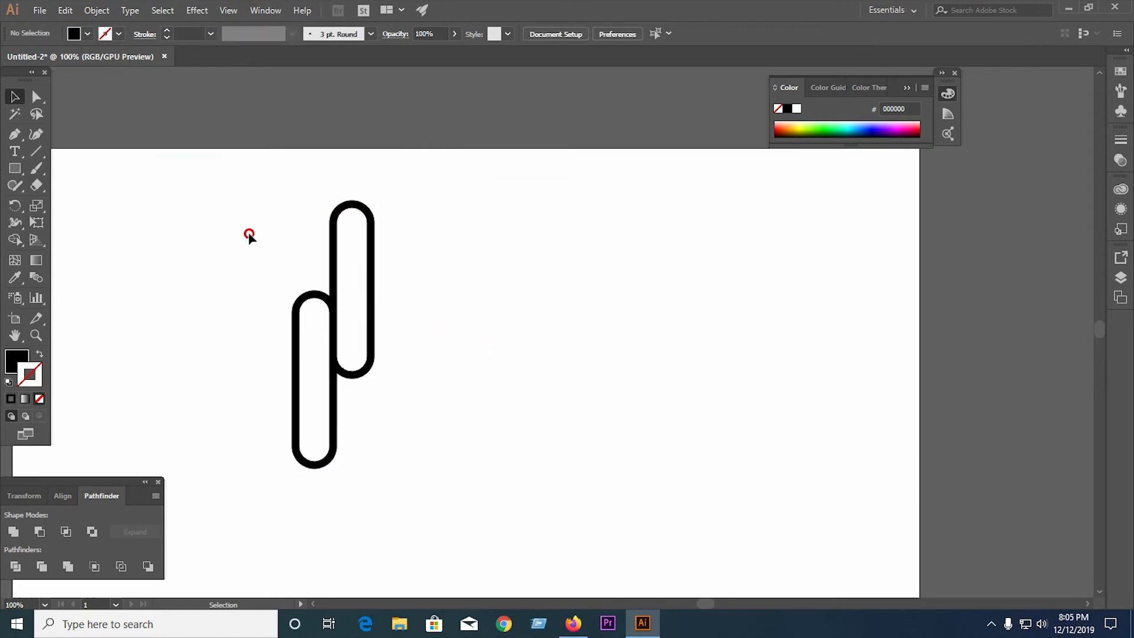
# - Draw a black rectangle about 121 by 72 px beside the capsules, with an identical copy directly beneath it
pyautogui.moveTo(16, 170); pyautogui.dragTo(82, 176)
pyautogui.moveTo(432, 233)
pyautogui.mouseDown()
pyautogui.moveTo(518, 284)
pyautogui.moveTo(468, 289)
pyautogui.moveTo(470, 313)
pyautogui.mouseUp()
pyautogui.click(21, 96)
pyautogui.click(537, 258)
pyautogui.scroll(2, 500, 248)
# - Fully round the right-hand corners of both stacked rectangles, keeping their left corners square
pyautogui.click(499, 248)
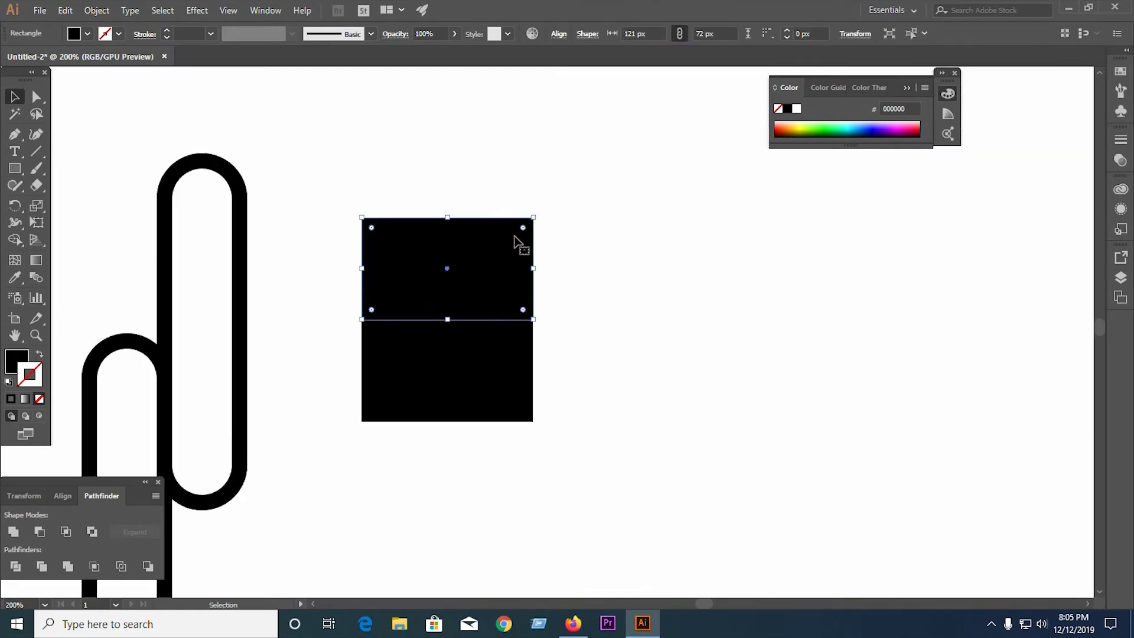
pyautogui.moveTo(524, 311); pyautogui.dragTo(484, 313)
pyautogui.click(522, 351)
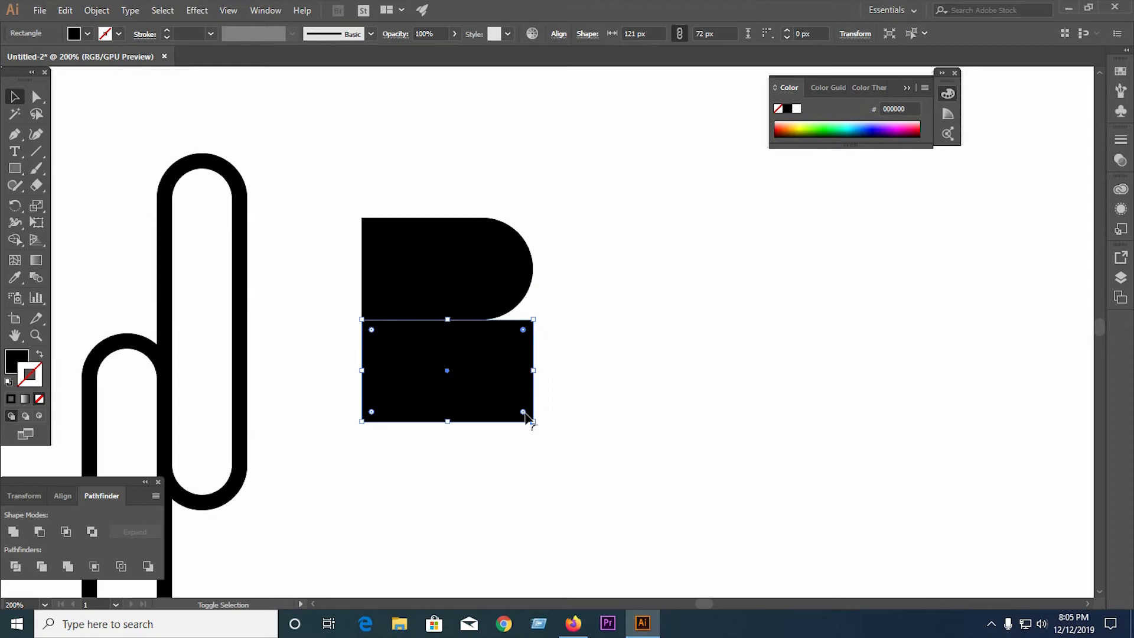
pyautogui.moveTo(524, 416); pyautogui.dragTo(354, 386)
pyautogui.click(572, 400)
# - Move the lower rounded shape up to overlap the upper one and unite them into a solid B silhouette
pyautogui.moveTo(466, 357); pyautogui.dragTo(464, 337)
pyautogui.click(619, 348)
pyautogui.moveTo(373, 182); pyautogui.dragTo(491, 417)
pyautogui.click(13, 531)
pyautogui.click(526, 453)
pyautogui.scroll(-2, 516, 419)
pyautogui.scroll(2, 368, 397)
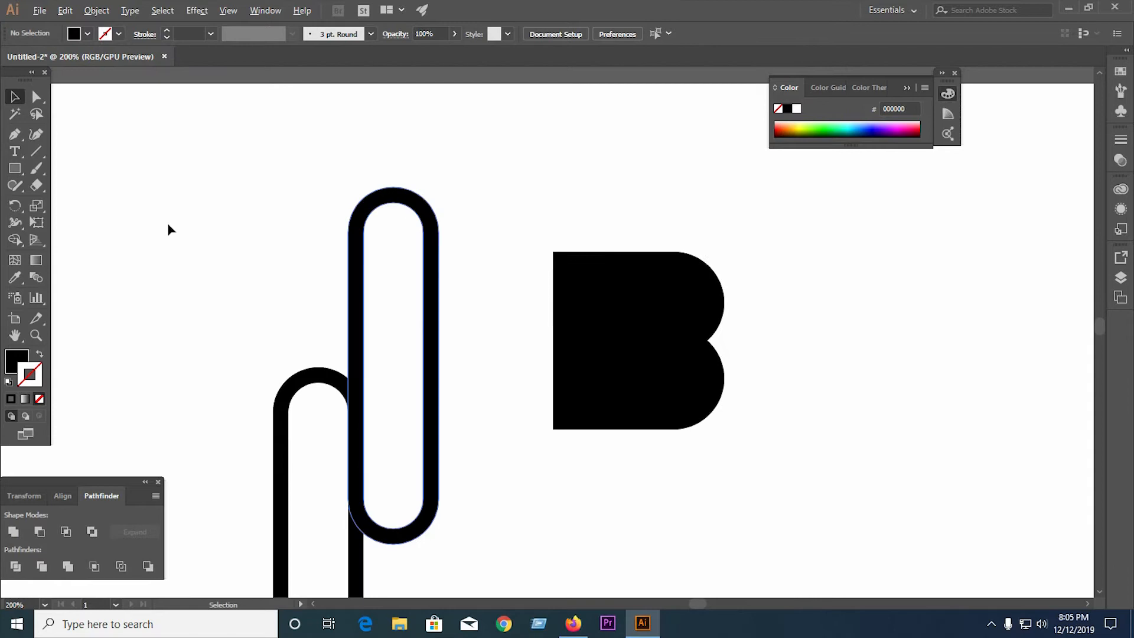
# - Draw vertical lines down from the lower capsule's inner left edge and up from both inner edges of the upper capsule
pyautogui.scroll(-2, 351, 247)
pyautogui.click(36, 153)
pyautogui.moveTo(320, 460); pyautogui.dragTo(320, 515)
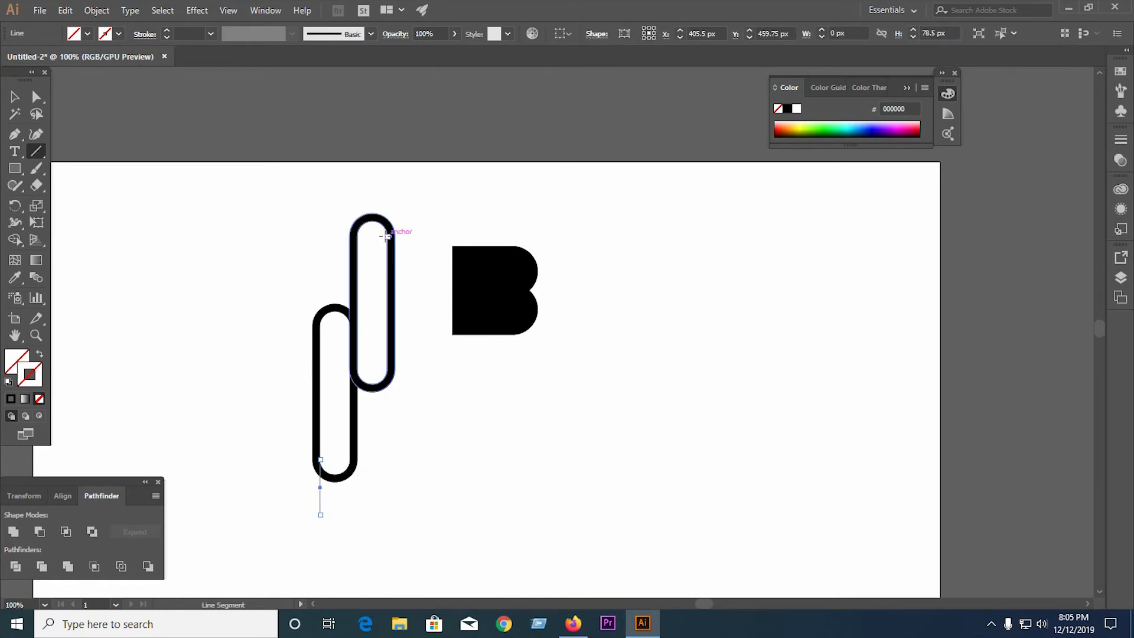
pyautogui.moveTo(387, 236); pyautogui.dragTo(388, 188)
pyautogui.moveTo(357, 236); pyautogui.dragTo(358, 175)
# - Divide the two capsules along the lines above the upper capsule and ungroup the pieces
pyautogui.click(16, 96)
pyautogui.moveTo(211, 236); pyautogui.dragTo(399, 470)
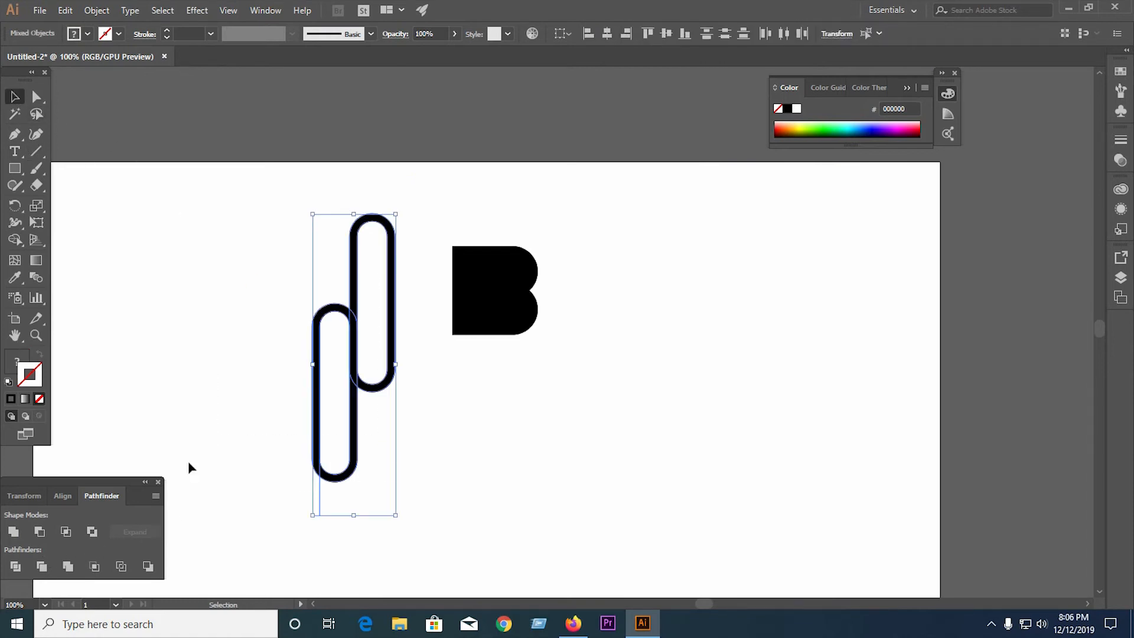
pyautogui.moveTo(250, 190); pyautogui.dragTo(428, 441)
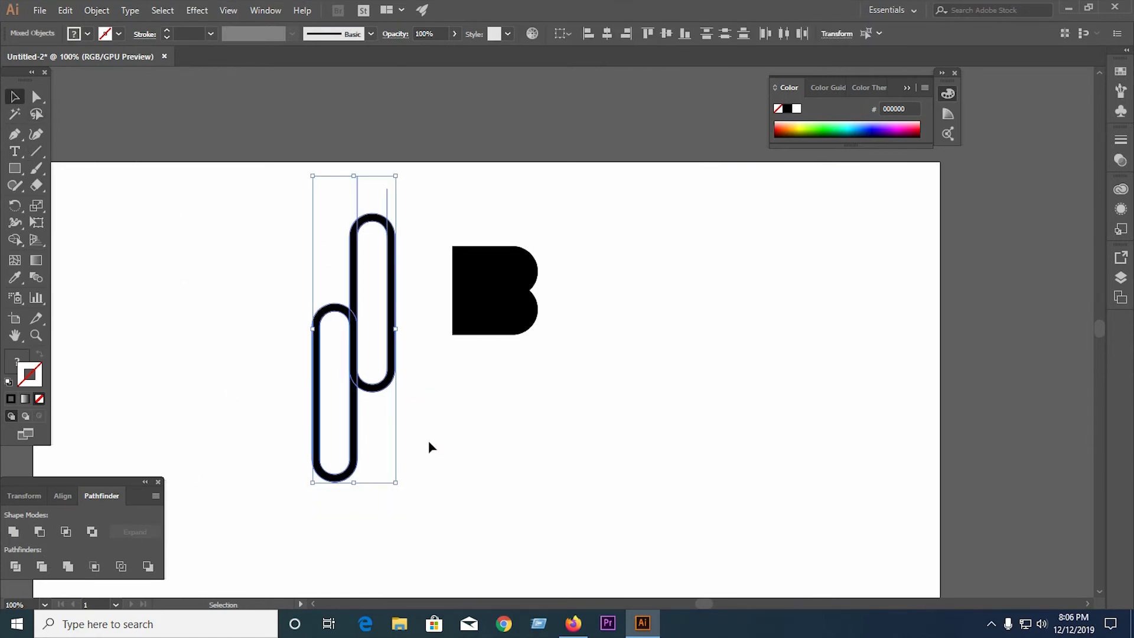
pyautogui.click(16, 566)
pyautogui.rightClick(329, 355)
pyautogui.click(370, 455)
pyautogui.click(357, 459)
pyautogui.press('Delete')
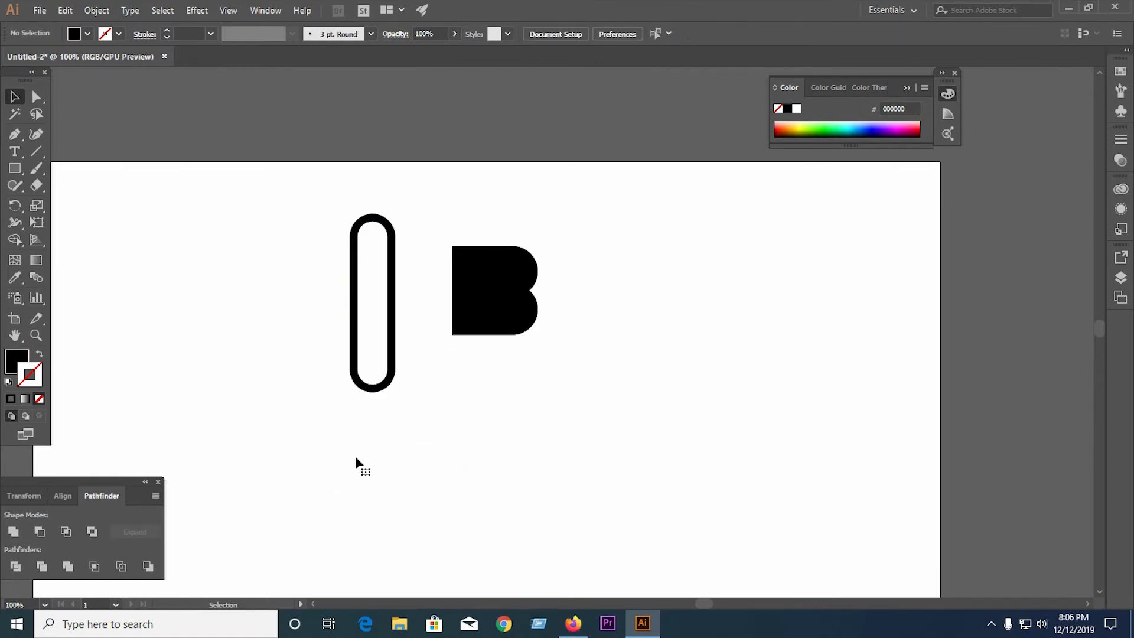
pyautogui.hotkey('ctrl', 'z')
pyautogui.click(449, 464)
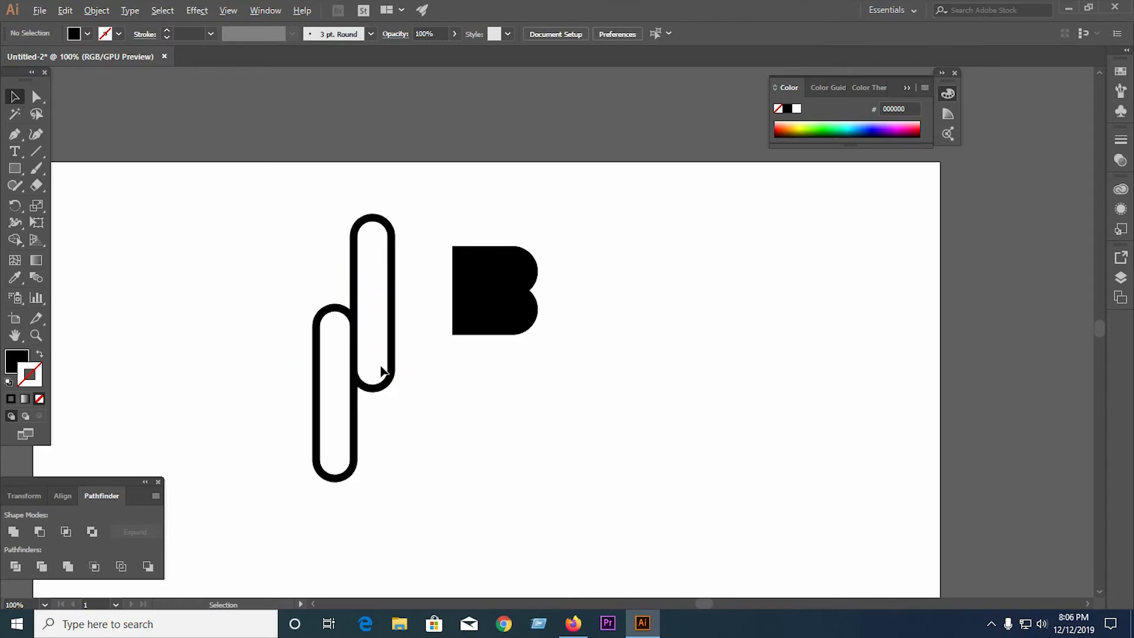
# - Select all the capsule pieces, divide them again where they cross, and ungroup the result
pyautogui.scroll(1, 379, 372)
pyautogui.moveTo(159, 213); pyautogui.dragTo(412, 483)
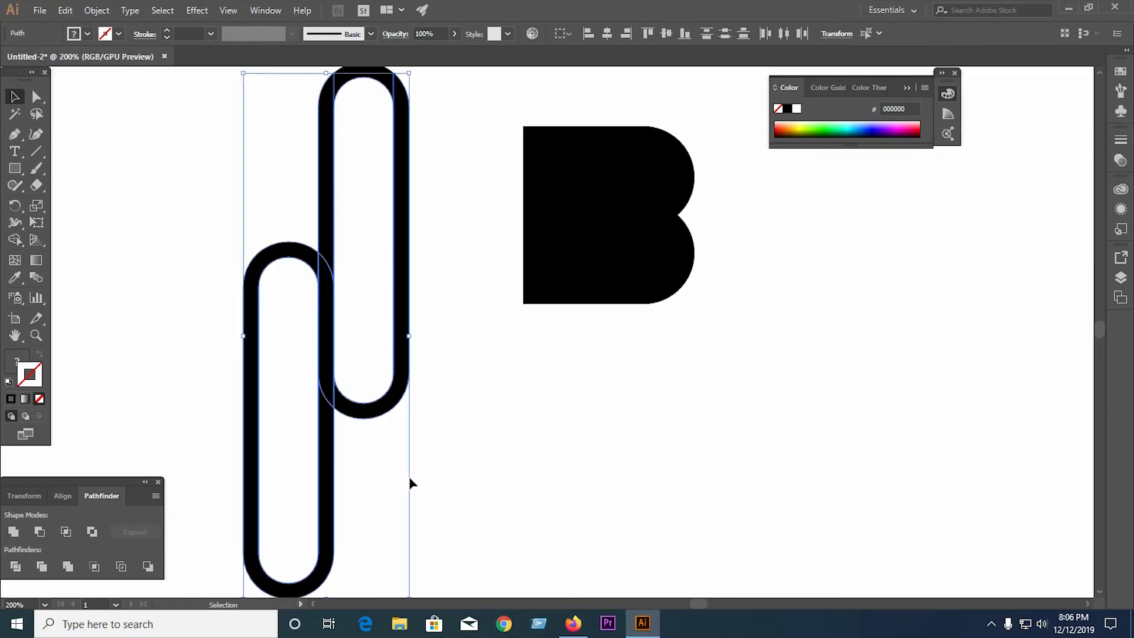
pyautogui.click(16, 568)
pyautogui.rightClick(323, 389)
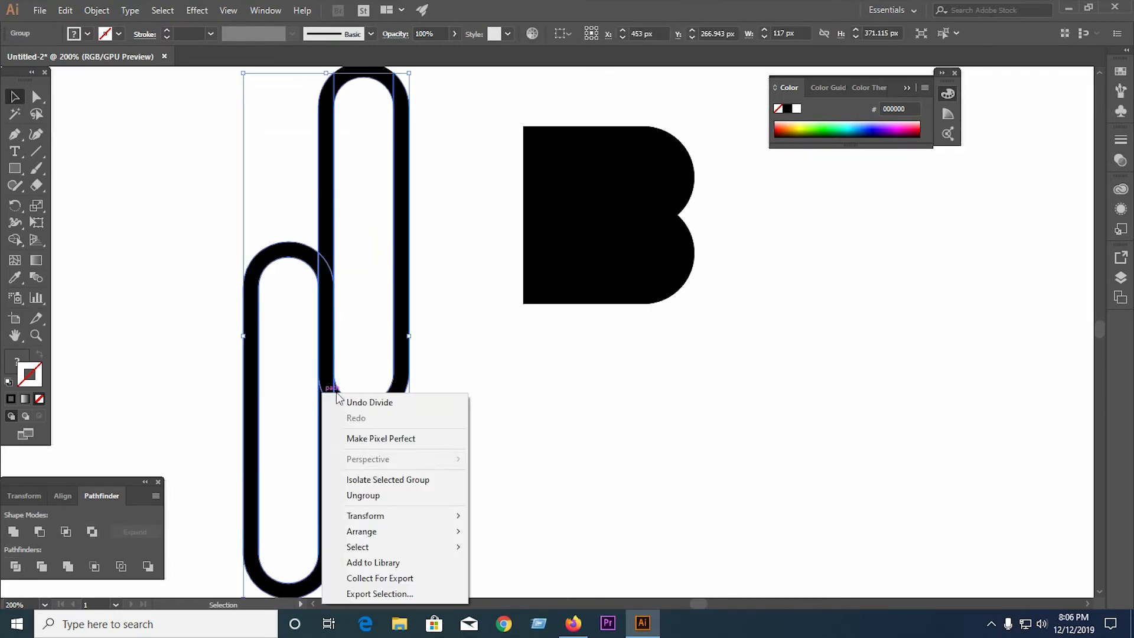
pyautogui.click(363, 496)
pyautogui.click(331, 470)
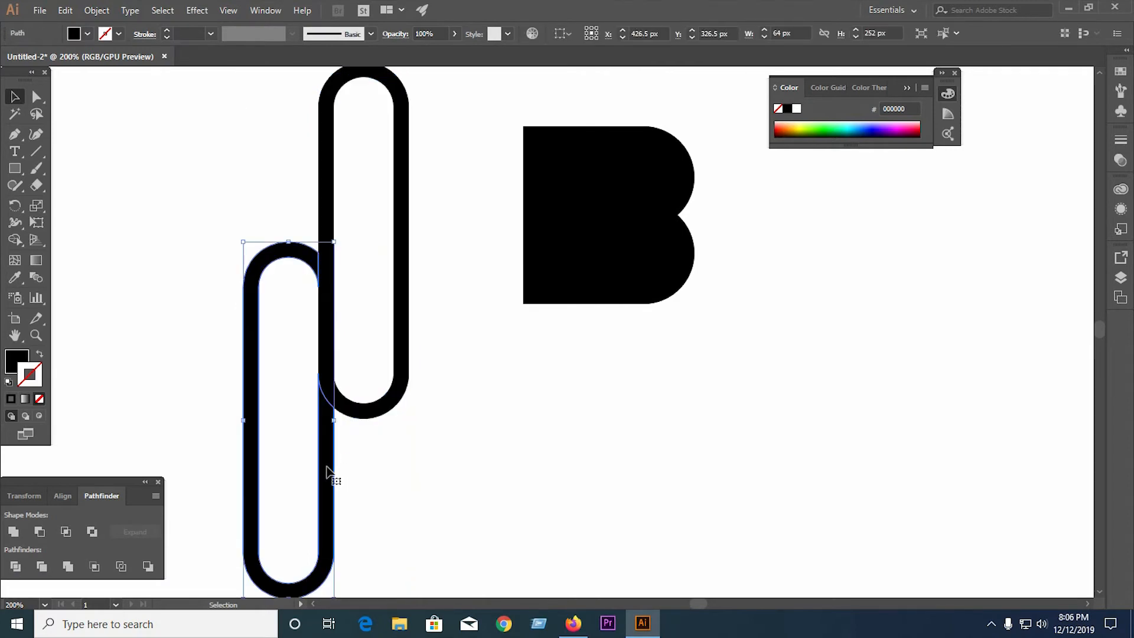
pyautogui.press('Delete')
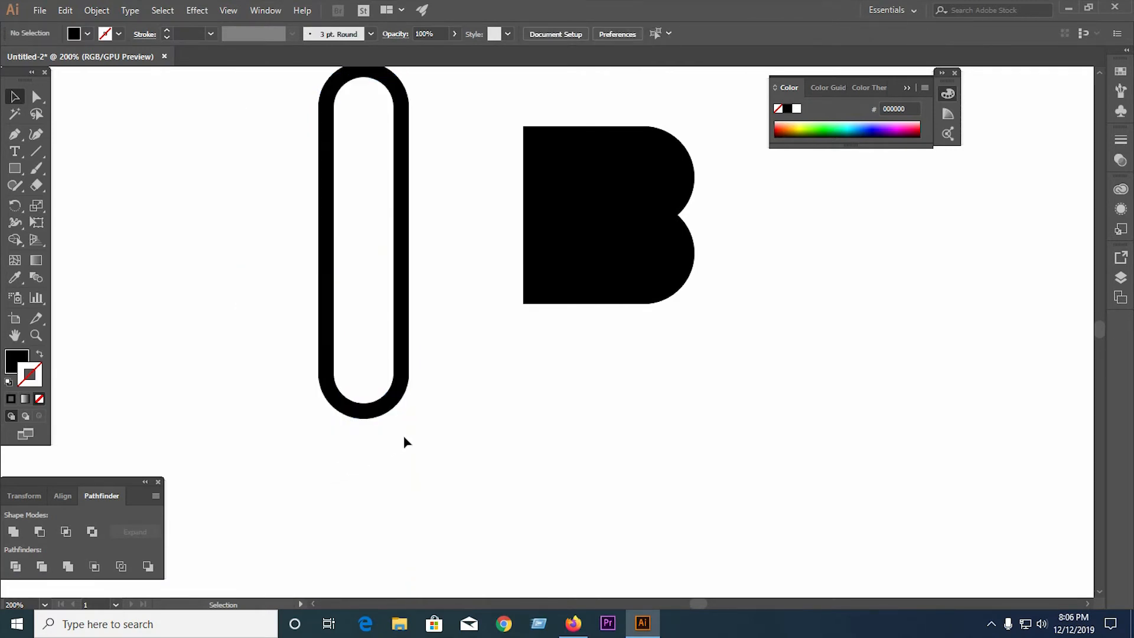
pyautogui.scroll(-3, 411, 432)
pyautogui.hotkey('ctrl', 'z')
pyautogui.scroll(2, 373, 431)
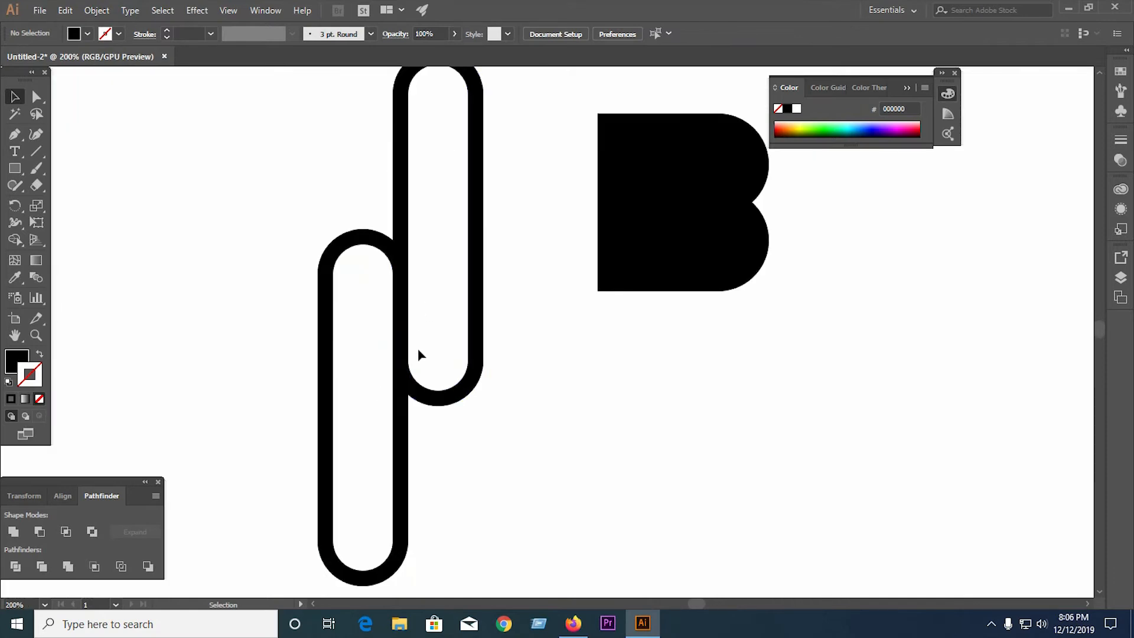
# - Offset the path of the overlapping strip between the capsules by 8 px with miter joins
pyautogui.click(400, 319)
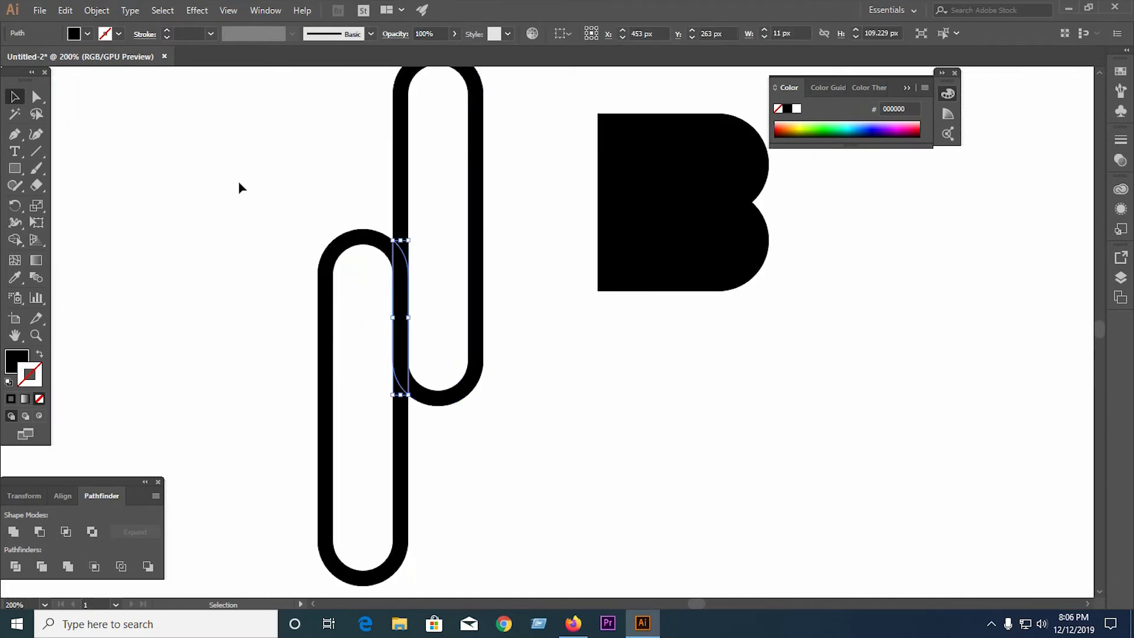
pyautogui.click(98, 10)
pyautogui.moveTo(163, 317)
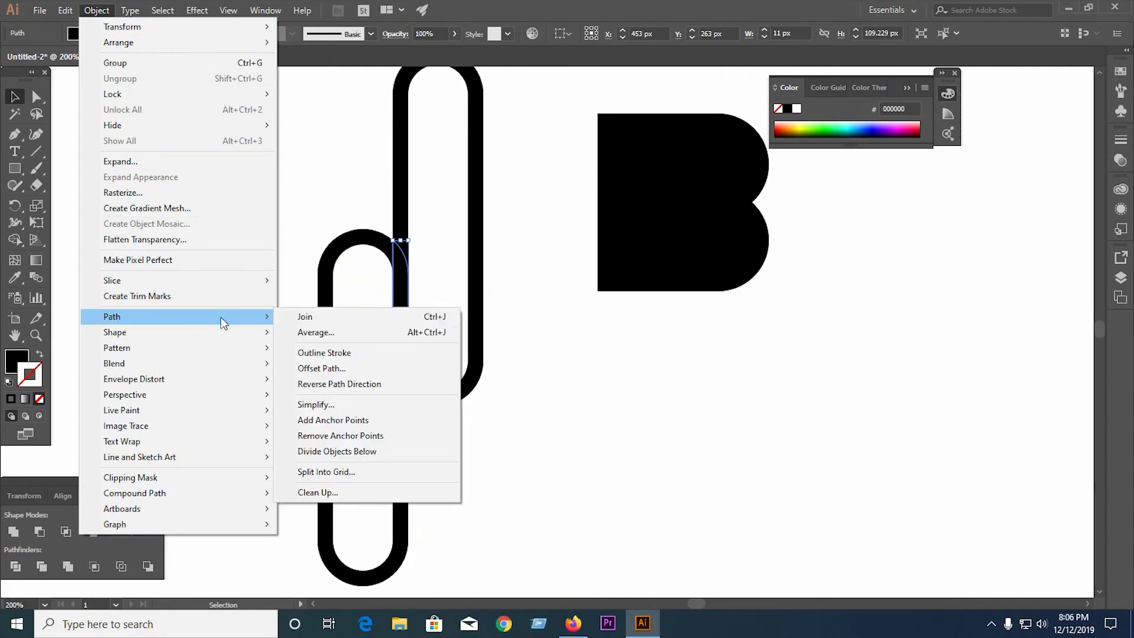
pyautogui.click(324, 367)
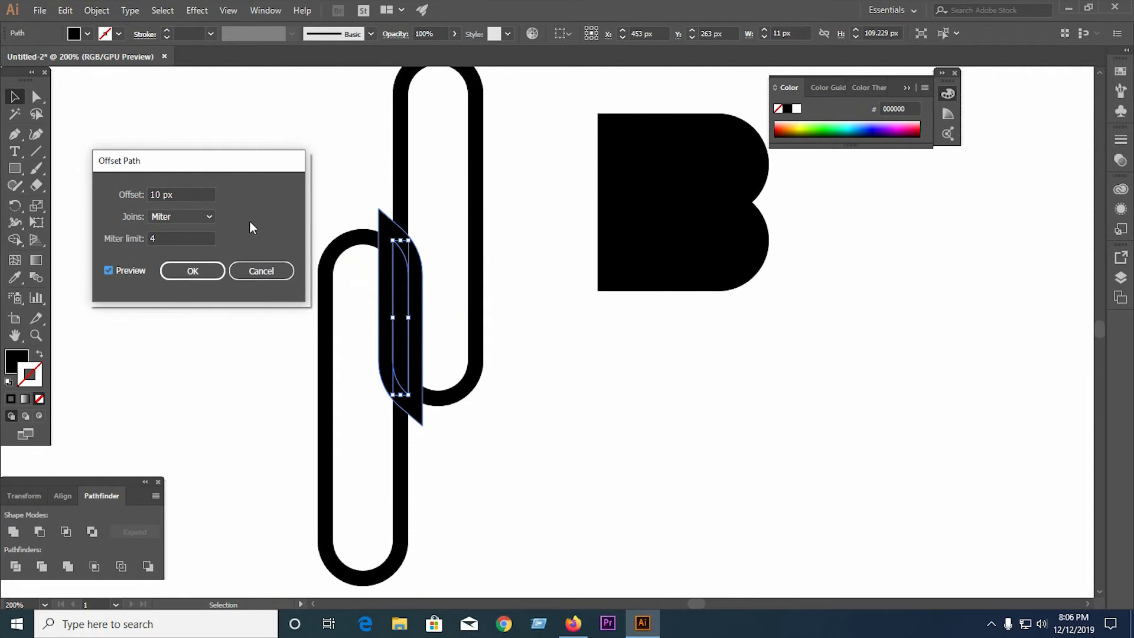
pyautogui.click(190, 196)
pyautogui.press('Down')
pyautogui.press('Down')
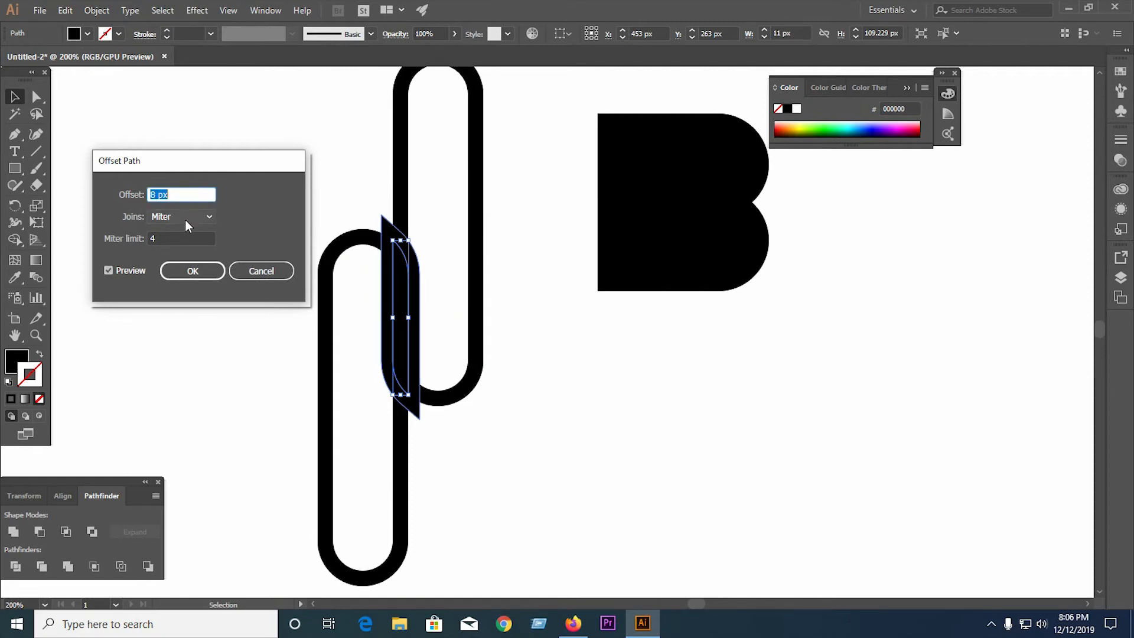
pyautogui.click(184, 271)
# - Divide the capsules and the offset strip along all their crossings and ungroup the pieces
pyautogui.moveTo(189, 210); pyautogui.dragTo(392, 413)
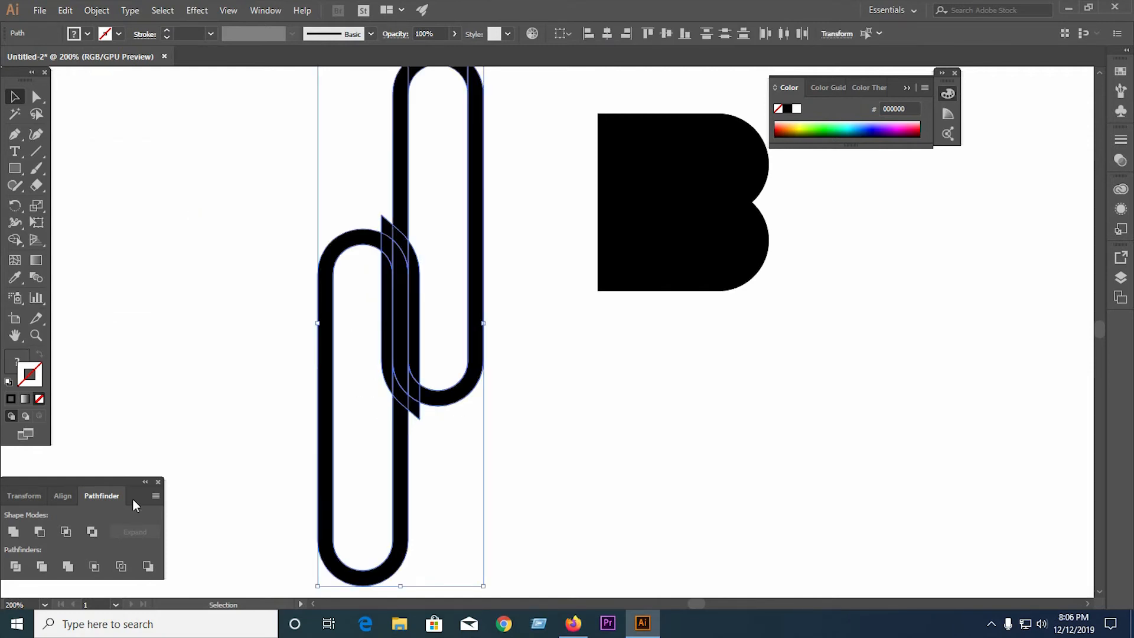
pyautogui.click(13, 568)
pyautogui.rightClick(385, 322)
pyautogui.click(430, 426)
pyautogui.click(361, 374)
# - Delete the offset pieces above and to the right of the shared strip, opening a gap below the upper capsule's left wall
pyautogui.click(397, 234)
pyautogui.press('Delete')
pyautogui.click(388, 228)
pyautogui.press('Delete')
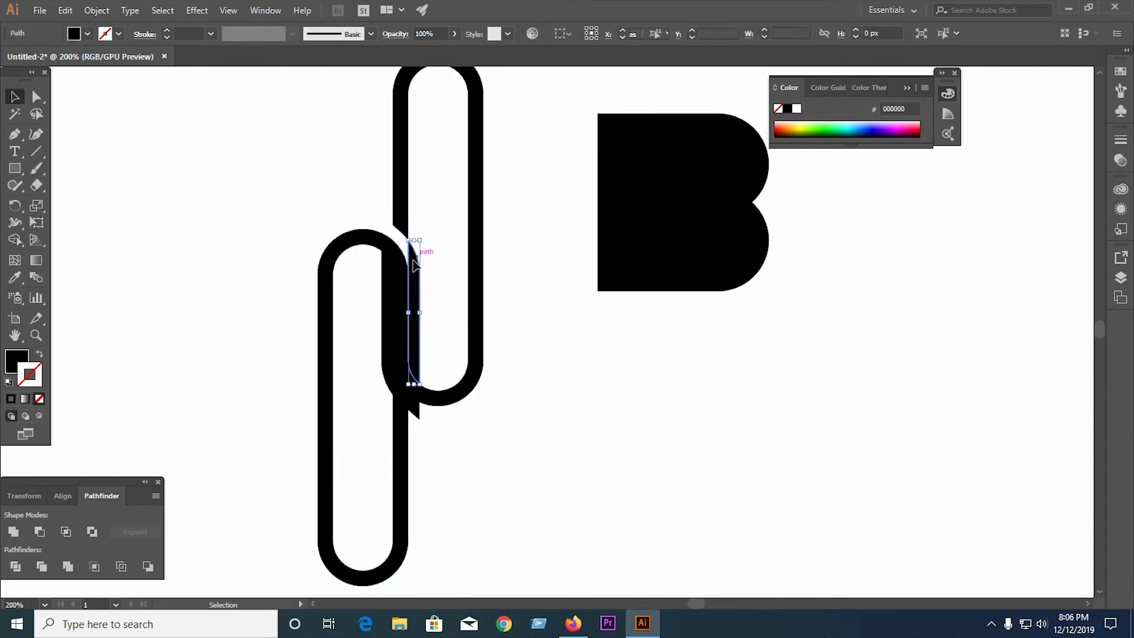
pyautogui.click(414, 258)
pyautogui.press('Delete')
pyautogui.click(394, 286)
pyautogui.press('Delete')
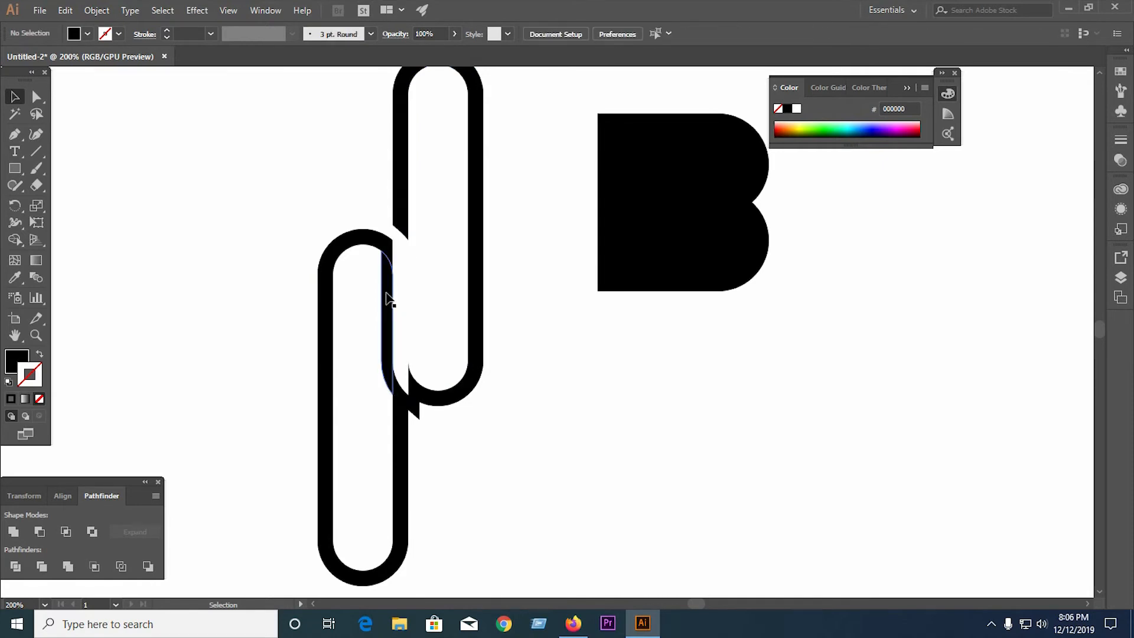
pyautogui.hotkey('ctrl', 'z')
pyautogui.click(363, 295)
# - Delete the offset pieces to the left of and below the shared strip, opening a gap above the lower capsule's right wall
pyautogui.click(389, 291)
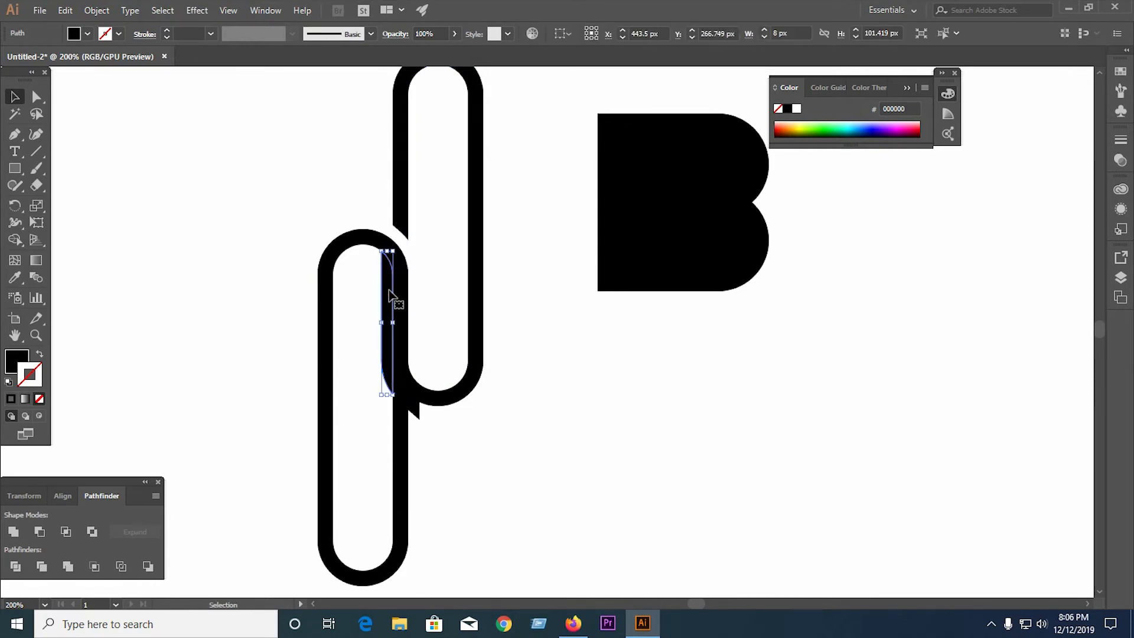
pyautogui.press('Delete')
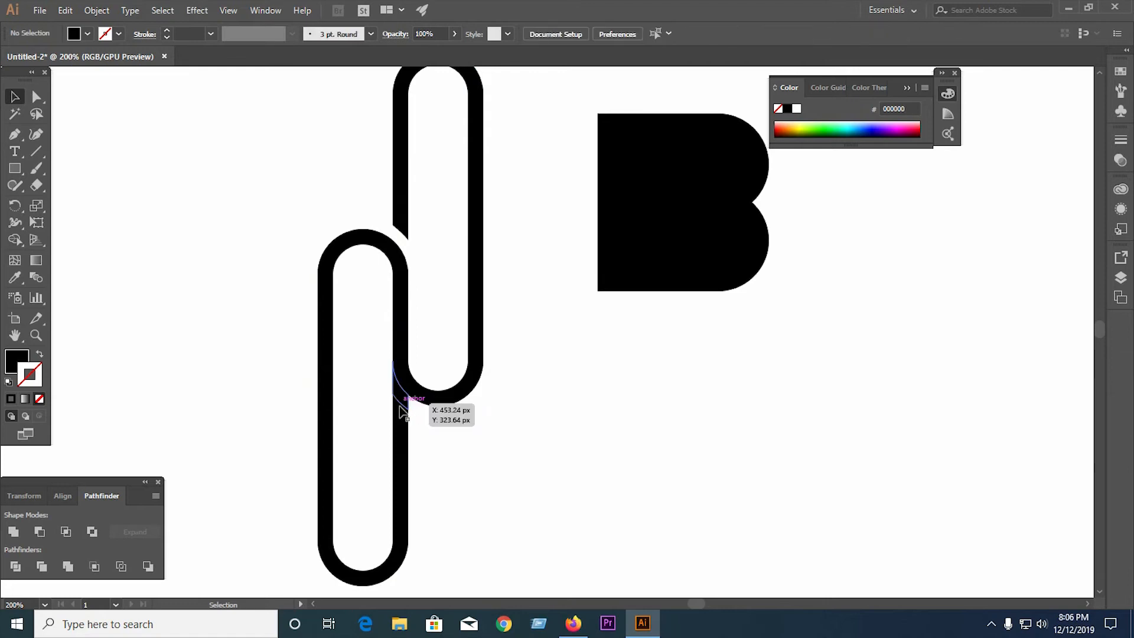
pyautogui.click(403, 413)
pyautogui.press('Delete')
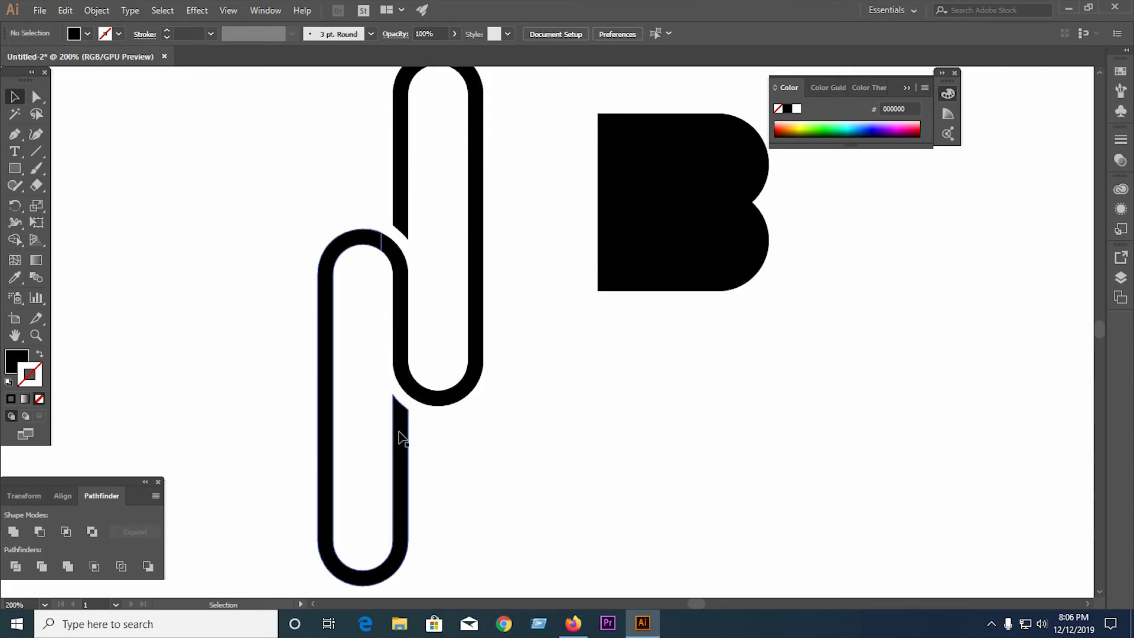
pyautogui.click(400, 444)
pyautogui.click(416, 235)
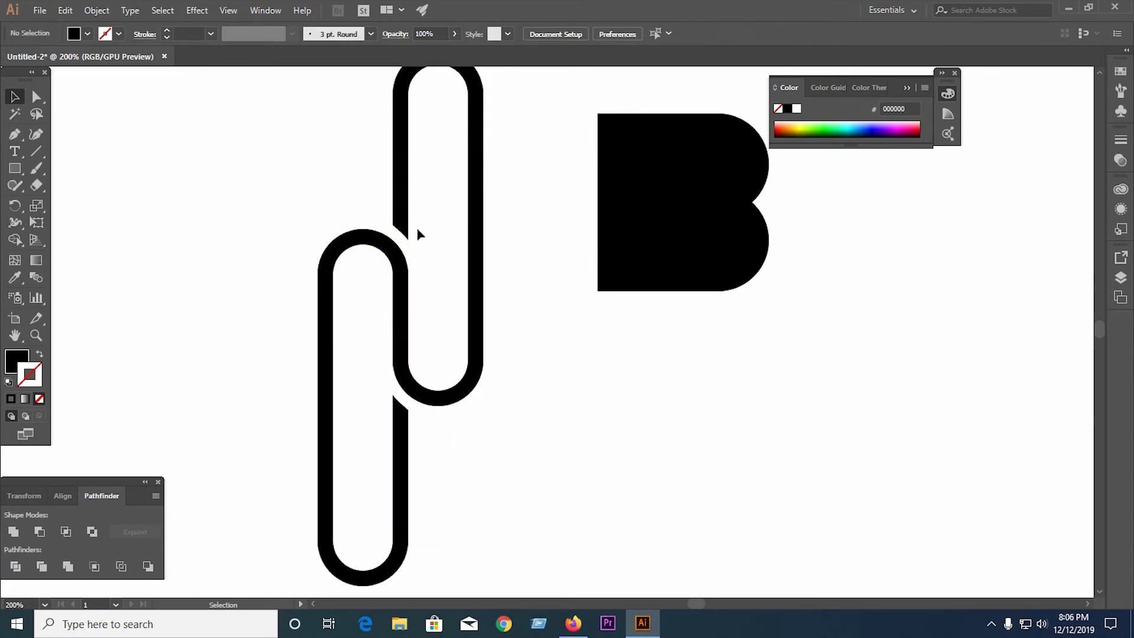
# - Delete the left wall of the upper capsule, leaving the shared strip and the curve at its end
pyautogui.click(401, 212)
pyautogui.press('Delete')
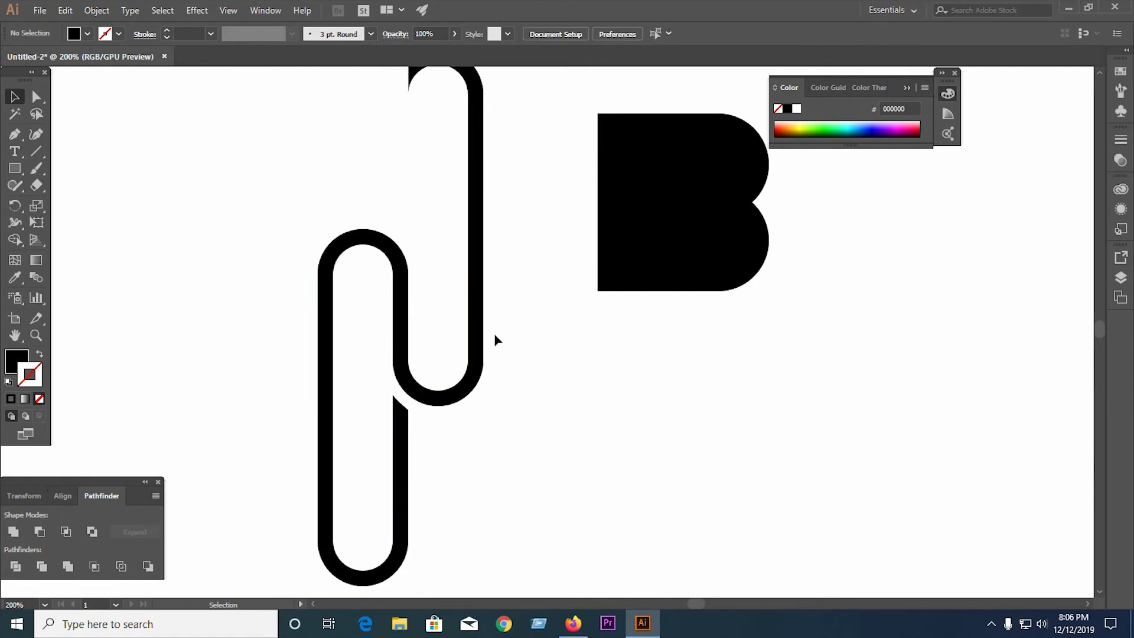
pyautogui.click(409, 137)
pyautogui.press('Delete')
pyautogui.moveTo(290, 180); pyautogui.dragTo(506, 455)
pyautogui.click(545, 439)
# - Draw a vertical line about 298 px long along the inner edge of the lower capsule's left wall, extending below the capsule
pyautogui.click(37, 153)
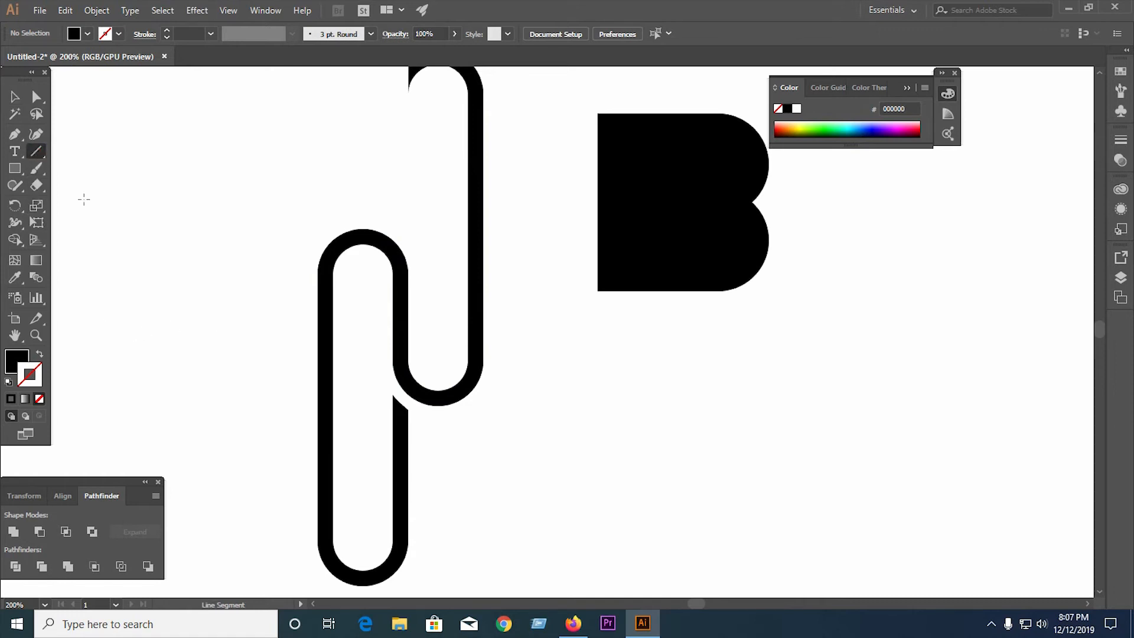
pyautogui.scroll(-2, 333, 275)
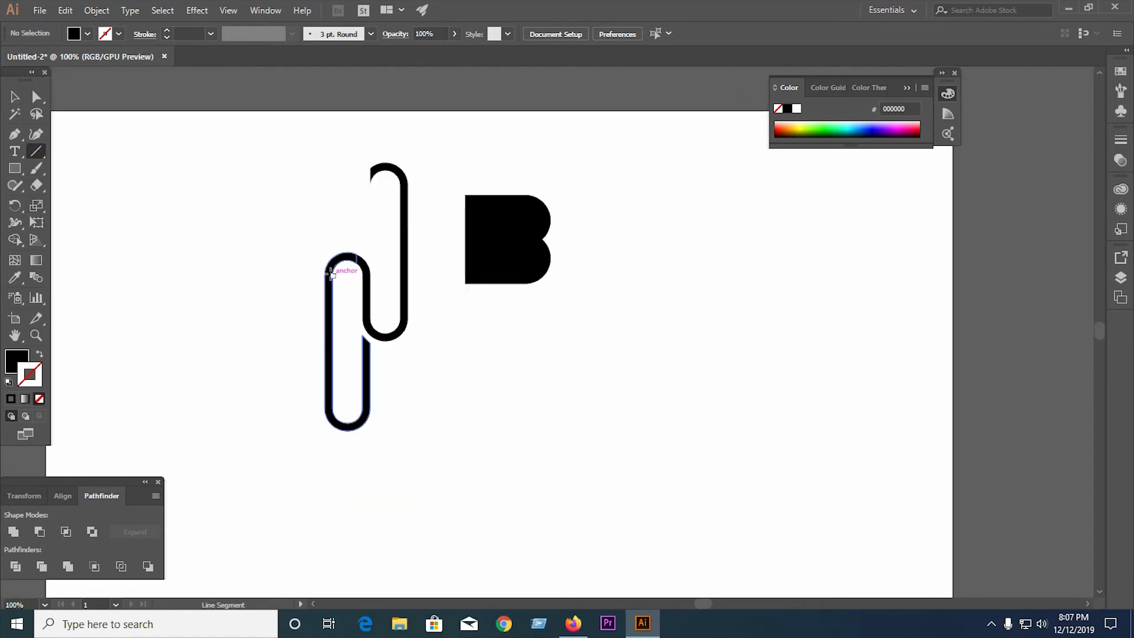
pyautogui.moveTo(333, 283); pyautogui.dragTo(334, 486)
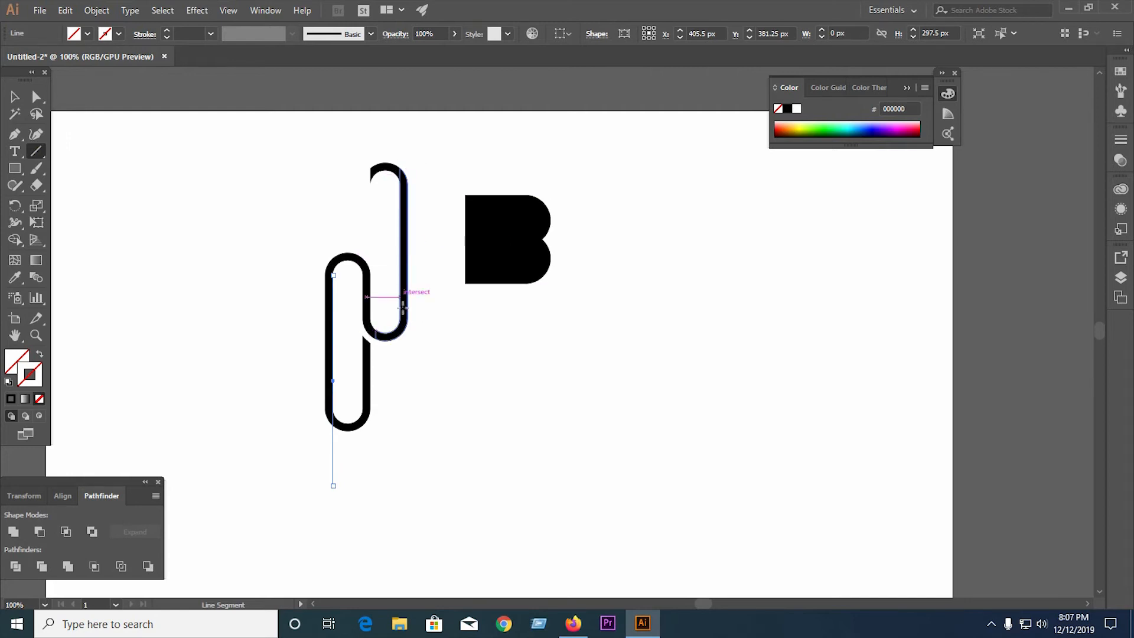
# - Draw a vertical line about 256 px long along the inner edge of the upper capsule's right wall, and divide and ungroup the artwork
pyautogui.moveTo(401, 317); pyautogui.dragTo(397, 138)
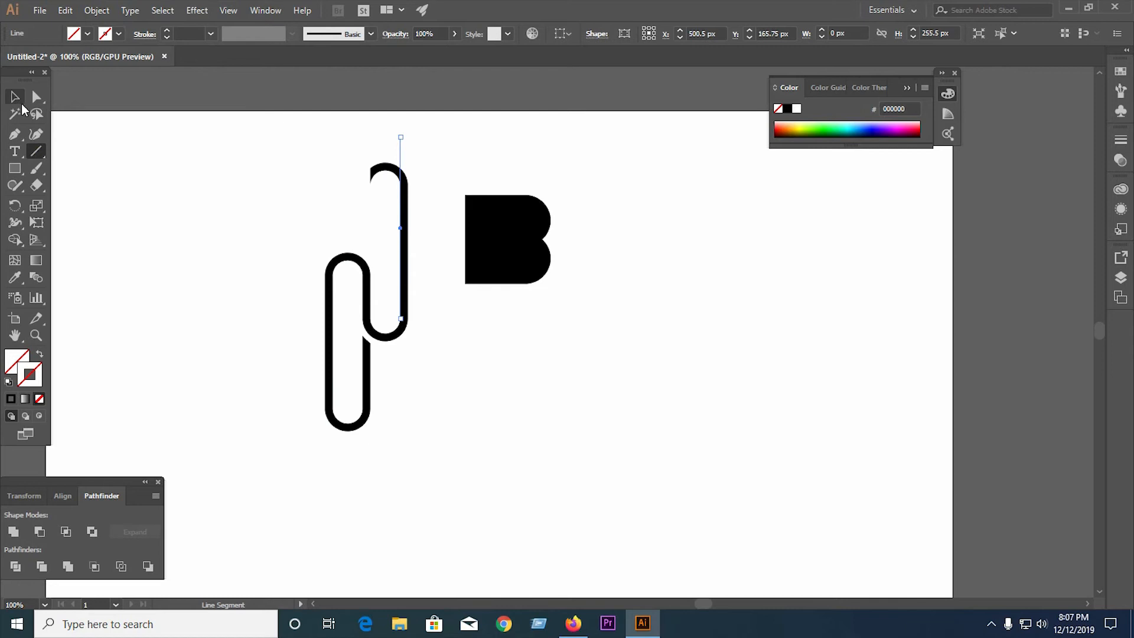
pyautogui.click(15, 96)
pyautogui.moveTo(271, 185); pyautogui.dragTo(288, 157)
pyautogui.click(15, 566)
pyautogui.rightClick(361, 314)
pyautogui.click(427, 419)
# - Delete the lower capsule's bottom curve and right wall and the upper capsule's top curve, leaving a continuous S-shaped strip
pyautogui.click(367, 406)
pyautogui.press('Delete')
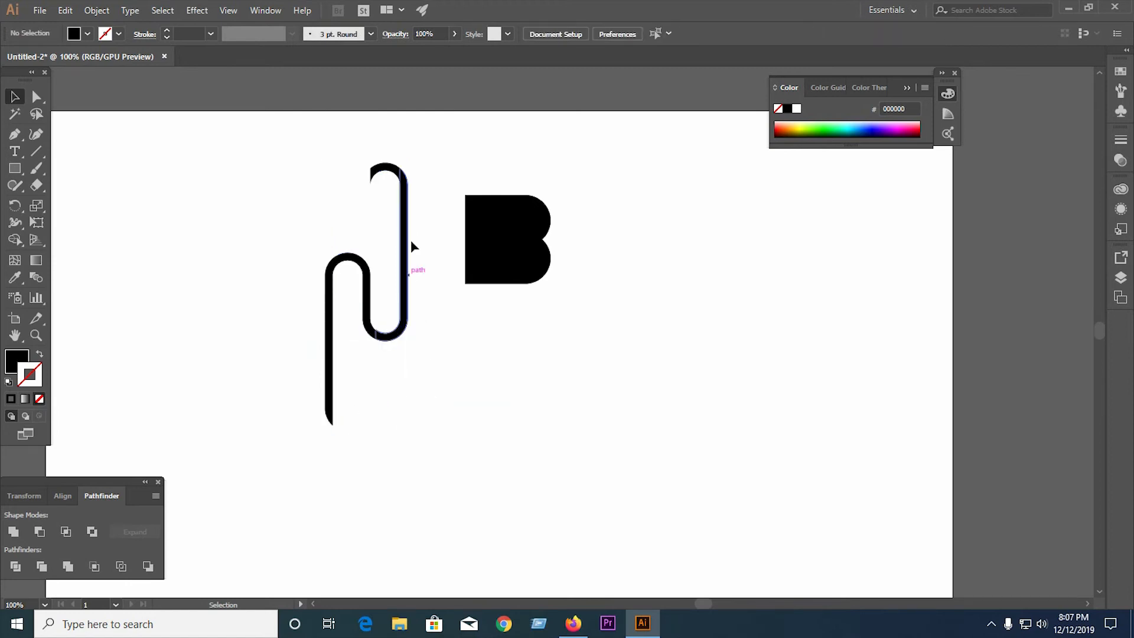
pyautogui.click(392, 173)
pyautogui.press('Delete')
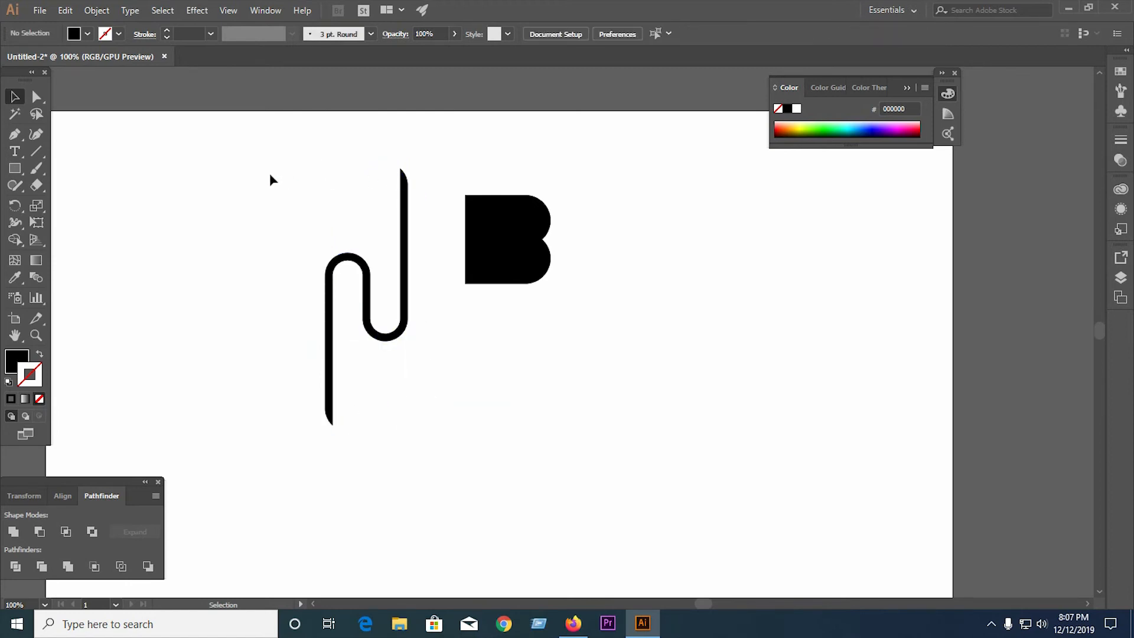
# - Unite all the remaining strip pieces into a single S-shaped path
pyautogui.moveTo(269, 172); pyautogui.dragTo(395, 449)
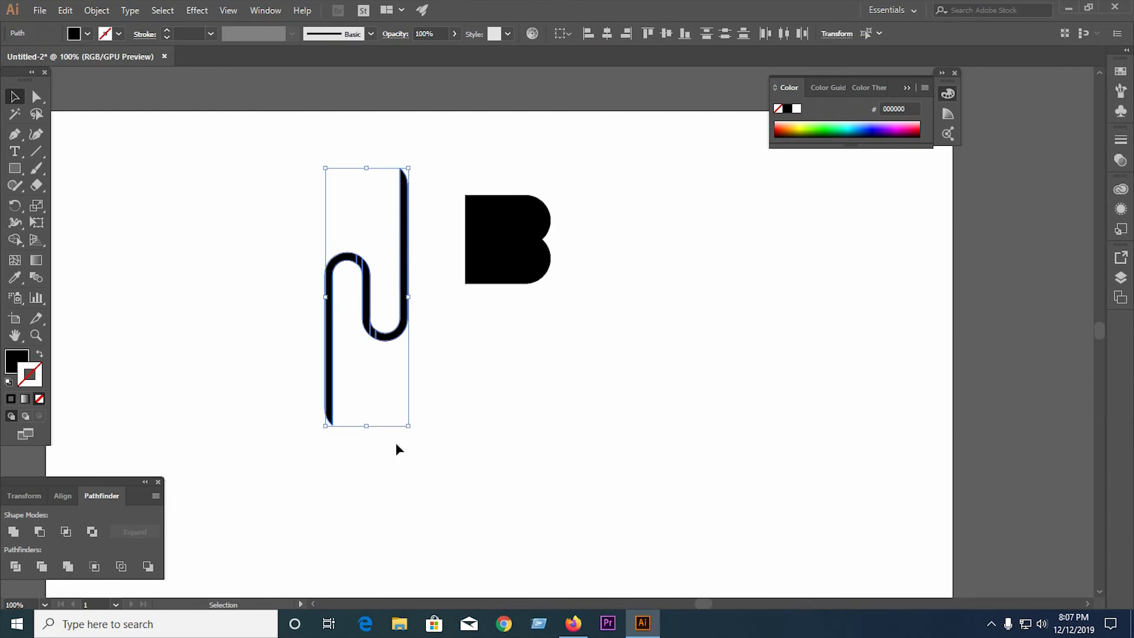
pyautogui.click(13, 531)
pyautogui.click(438, 454)
# - Scale the S-shaped strip down proportionally about its centre to about 76 by 236 px
pyautogui.click(377, 341)
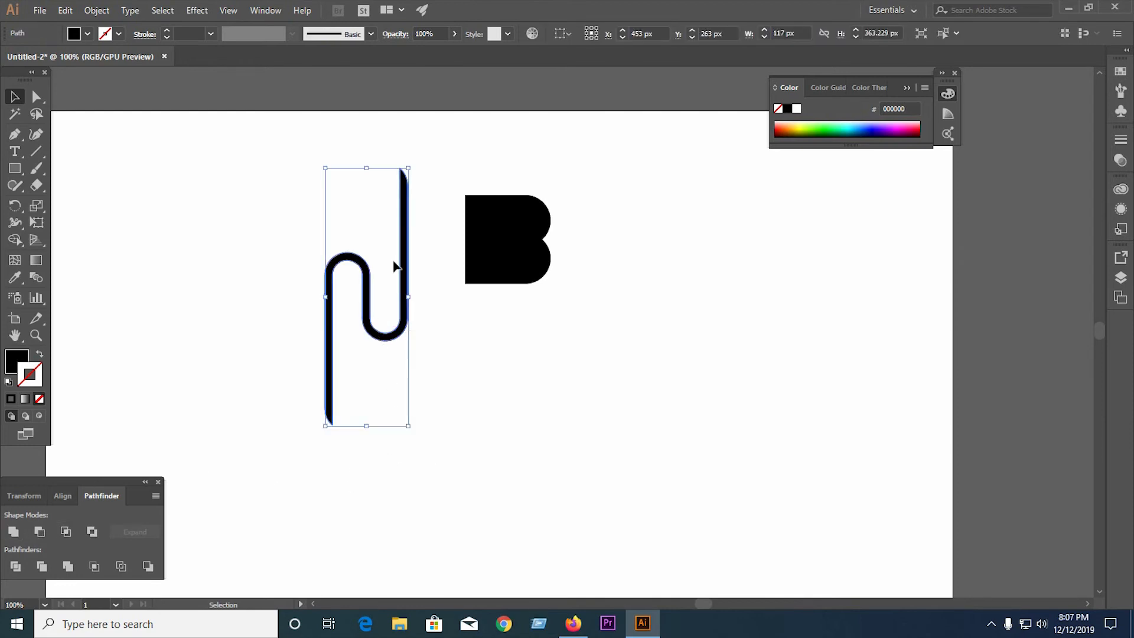
pyautogui.moveTo(410, 168); pyautogui.dragTo(406, 214)
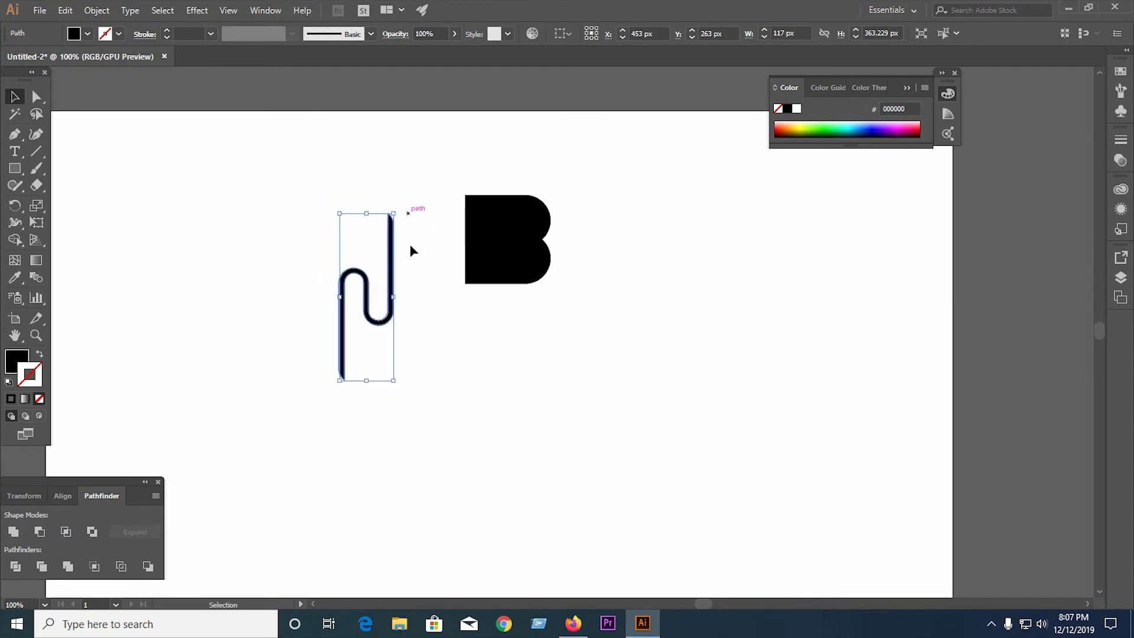
pyautogui.click(442, 323)
pyautogui.click(392, 277)
# - Fill the B shape with red DD2626
pyautogui.click(496, 278)
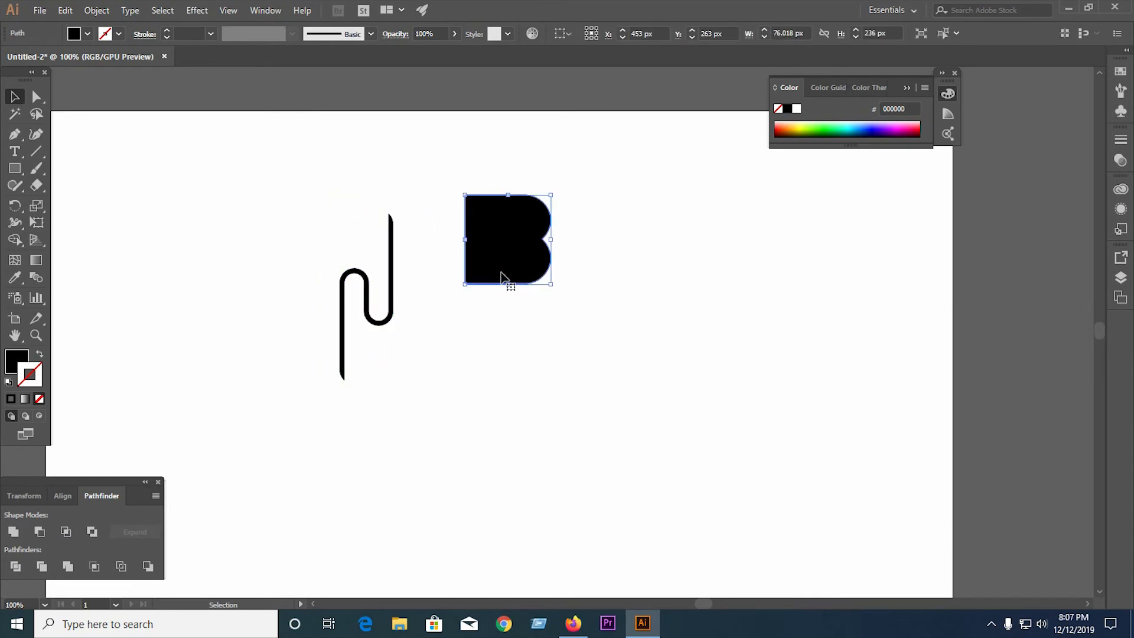
pyautogui.doubleClick(16, 361)
pyautogui.moveTo(523, 245); pyautogui.dragTo(529, 239)
pyautogui.press('Return')
pyautogui.click(397, 271)
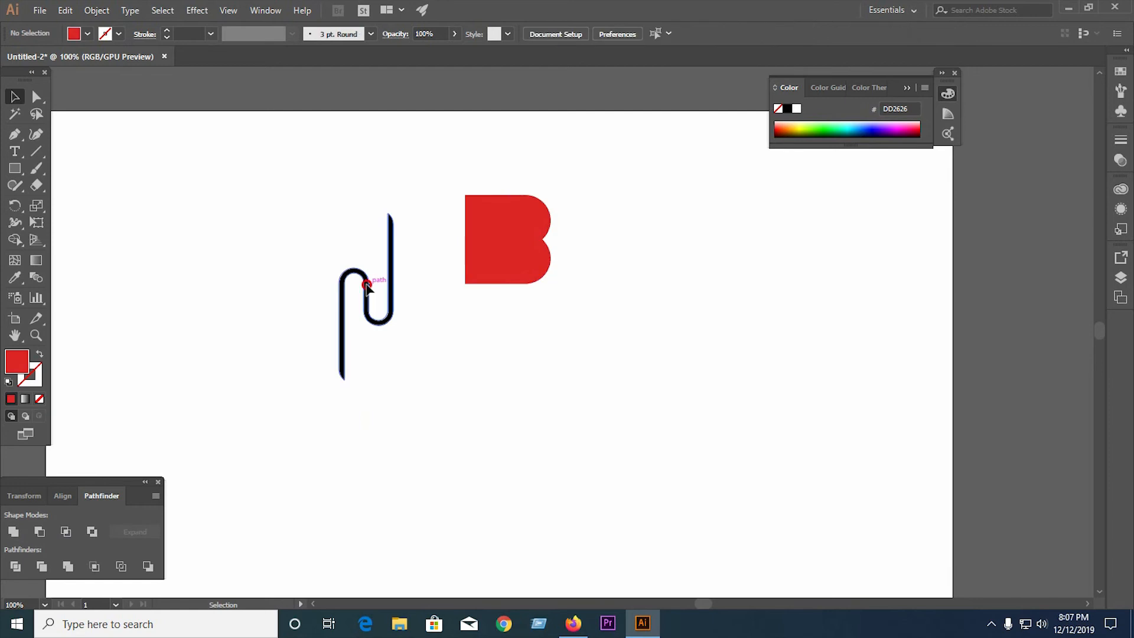
# - Bring the S-shaped strip to the front and move it over the red B
pyautogui.click(369, 285)
pyautogui.rightClick(392, 243)
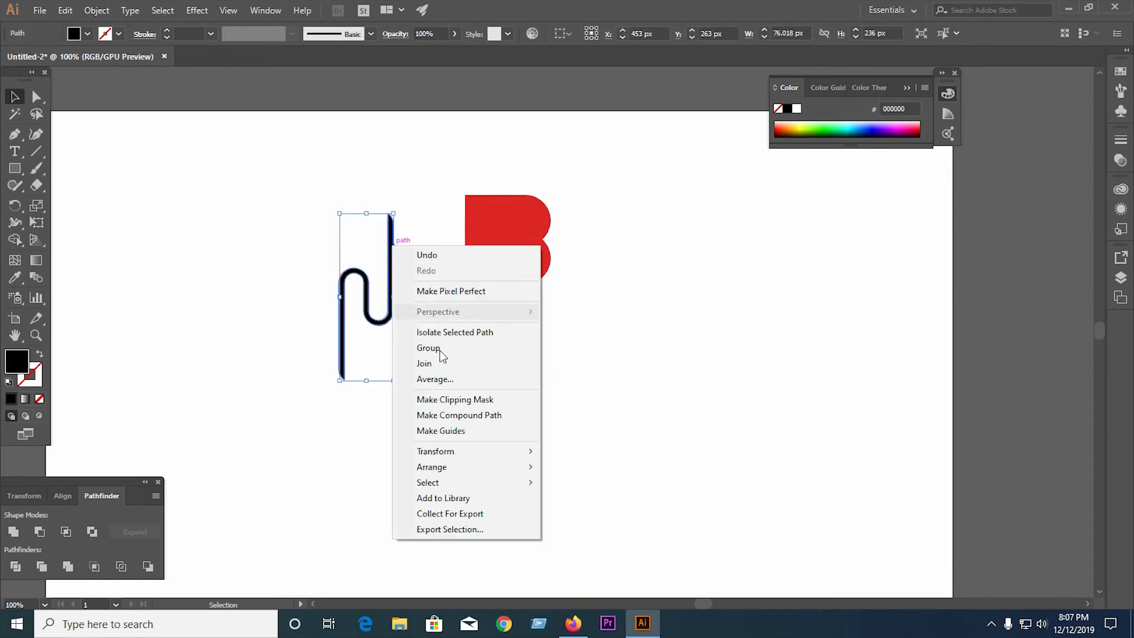
pyautogui.moveTo(473, 468)
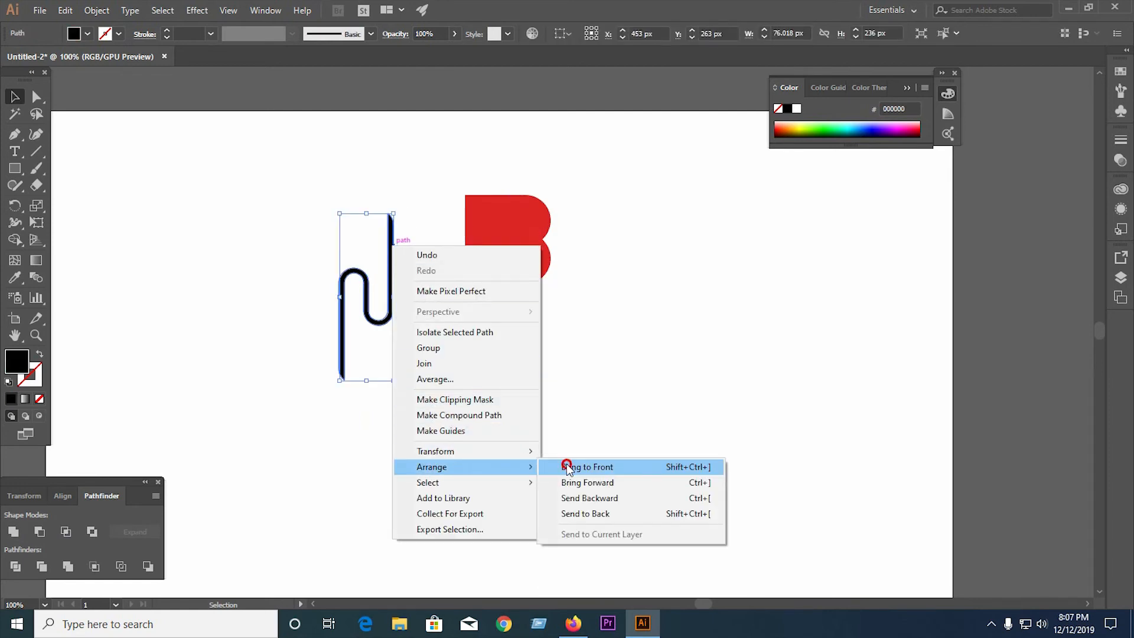
pyautogui.click(567, 466)
pyautogui.moveTo(393, 271); pyautogui.dragTo(515, 195)
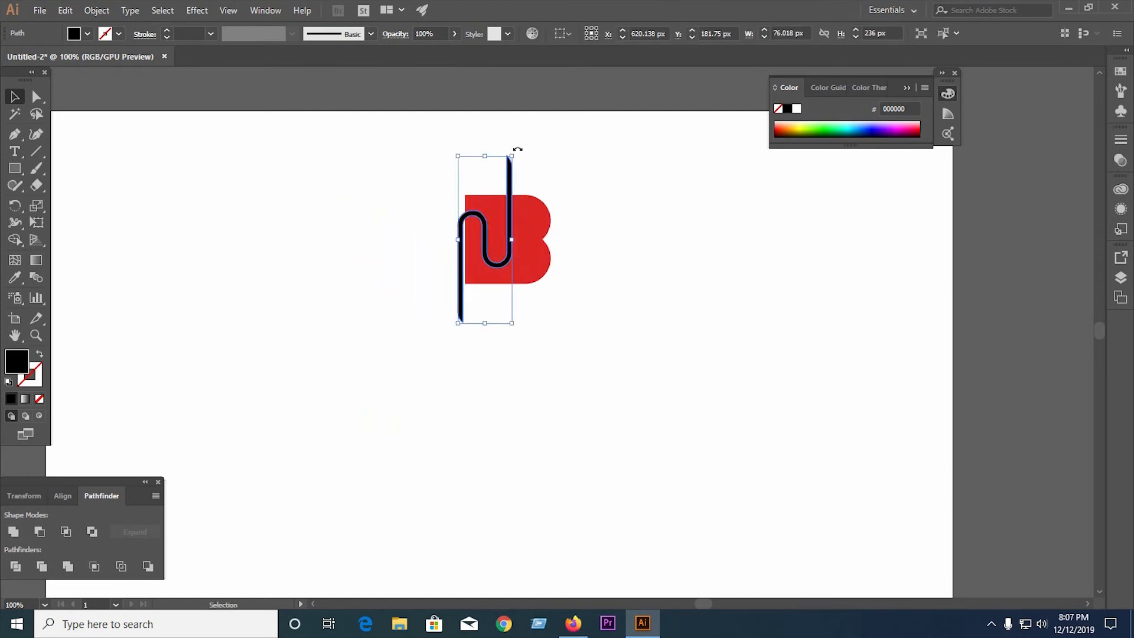
# - Rotate the strip clockwise into a diagonal and position it over the B so its right arm passes by the notch
pyautogui.moveTo(517, 148); pyautogui.dragTo(538, 249)
pyautogui.click(596, 244)
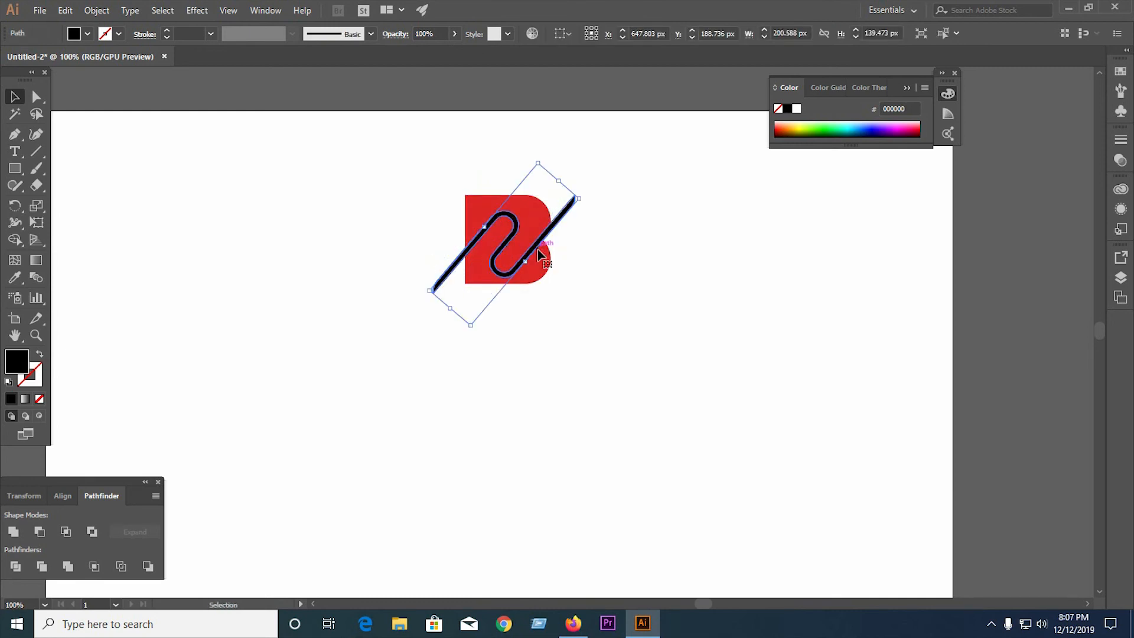
pyautogui.moveTo(531, 256)
pyautogui.mouseDown()
pyautogui.moveTo(535, 243)
pyautogui.moveTo(549, 251)
pyautogui.mouseUp()
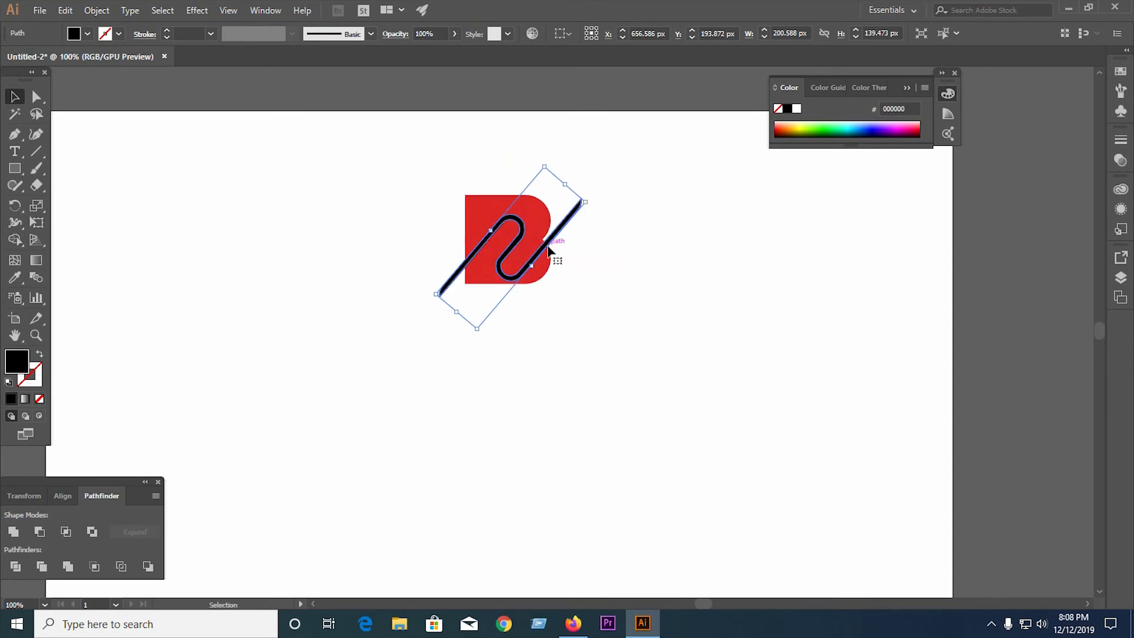
pyautogui.hotkey('ctrl', '+')
pyautogui.hotkey('ctrl', '+')
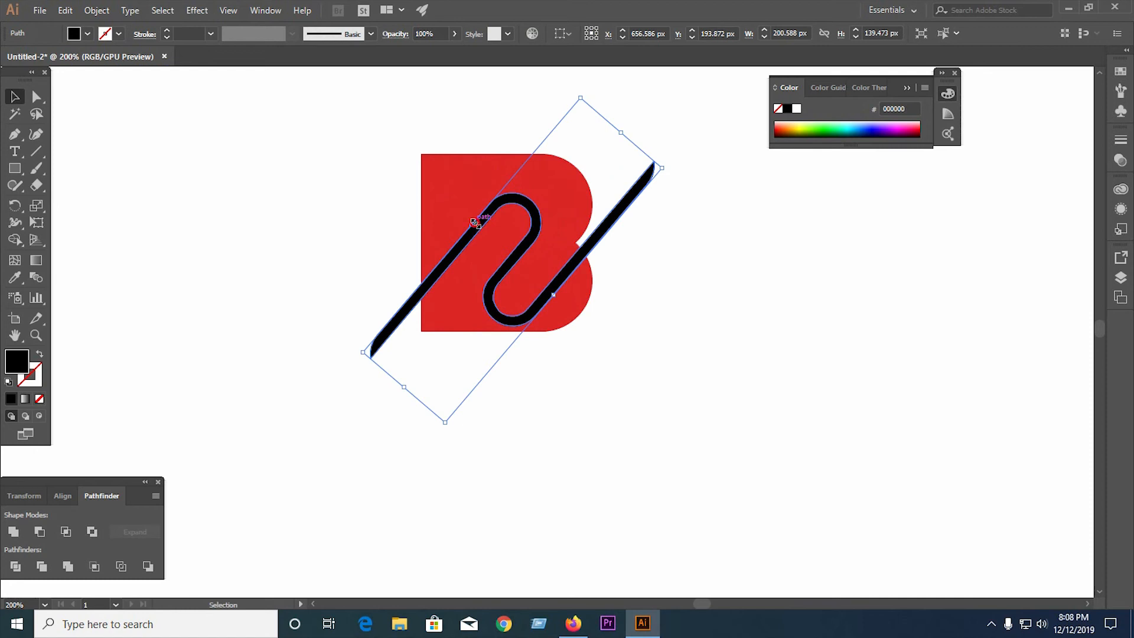
pyautogui.scroll(3, 581, 260)
pyautogui.moveTo(579, 258); pyautogui.dragTo(575, 251)
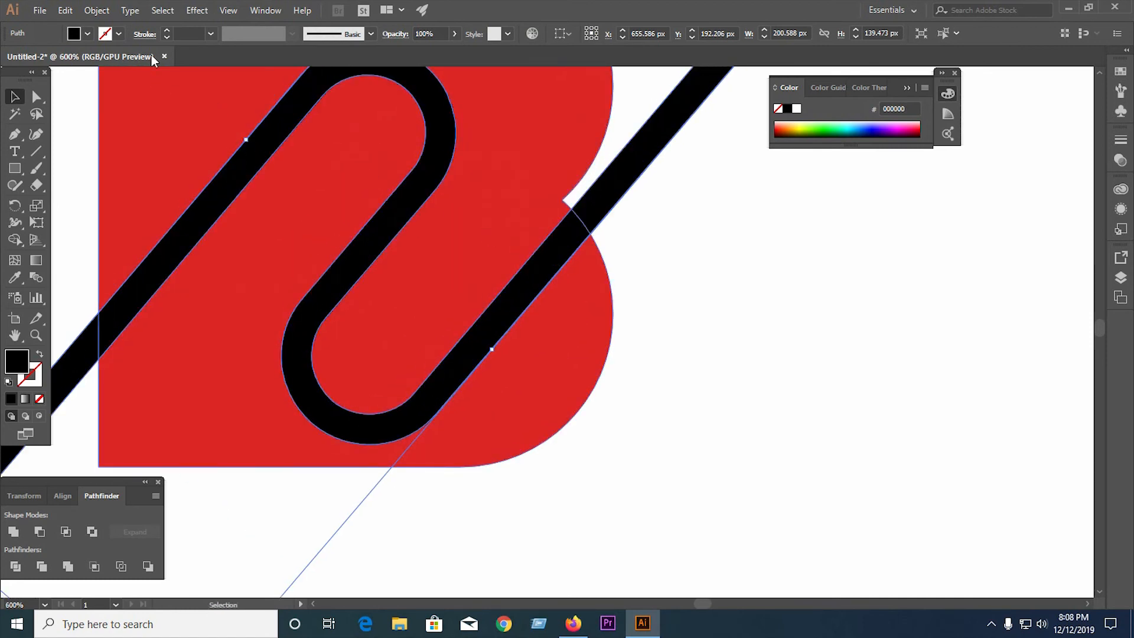
# - Thicken the strip with a 4 pt black stroke
pyautogui.click(168, 30)
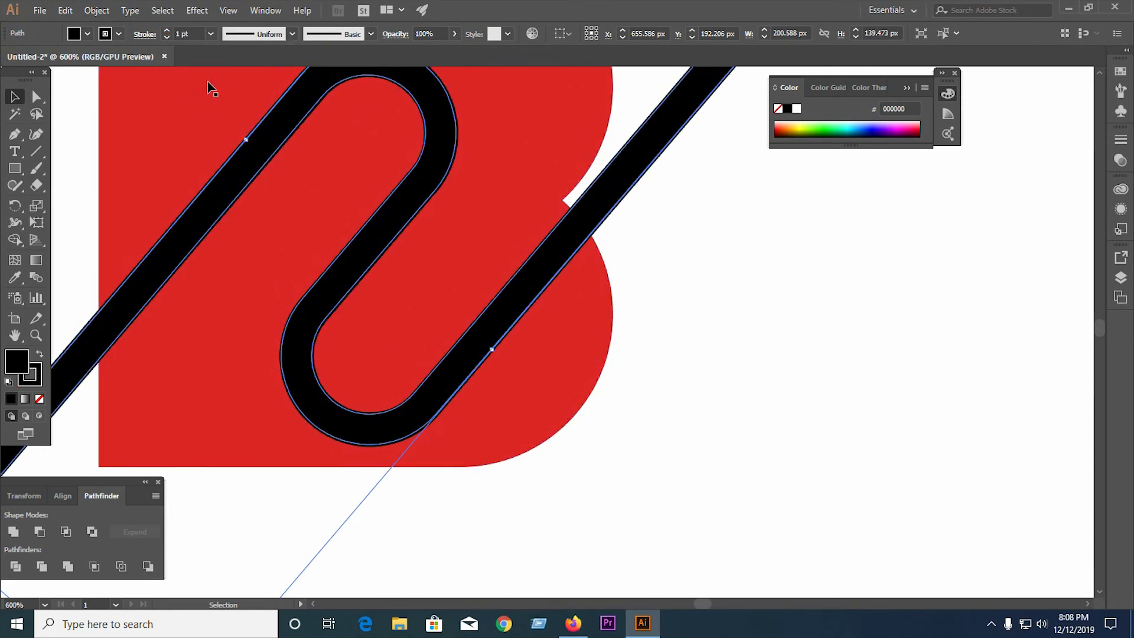
pyautogui.click(167, 30)
pyautogui.click(167, 30)
pyautogui.click(168, 29)
pyautogui.click(168, 29)
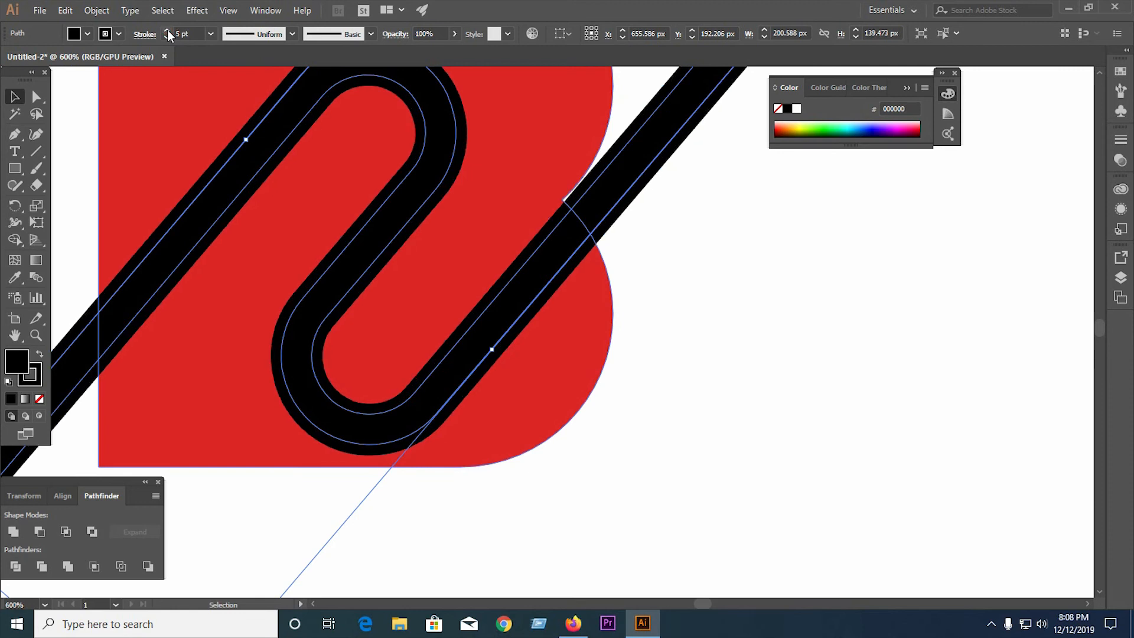
pyautogui.click(168, 29)
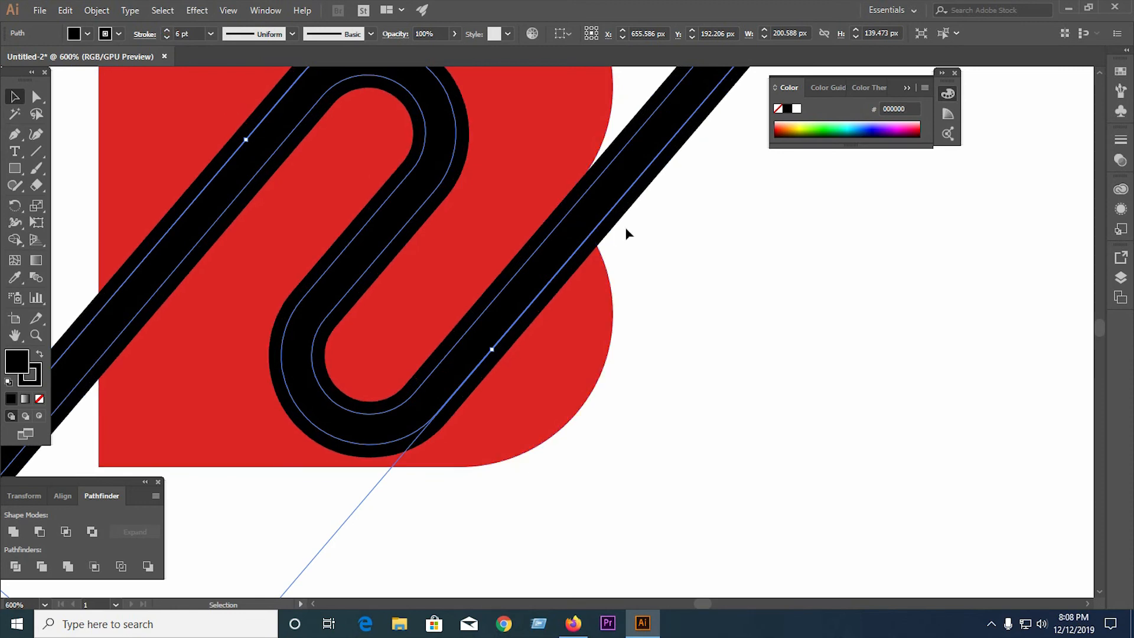
pyautogui.scroll(-2, 567, 254)
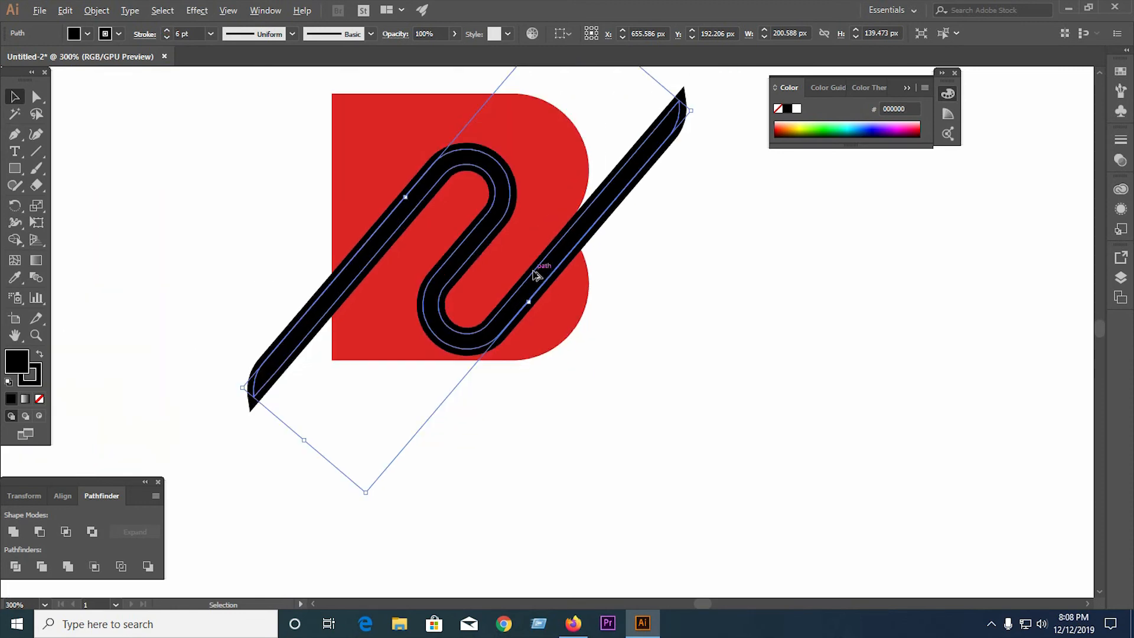
pyautogui.click(165, 37)
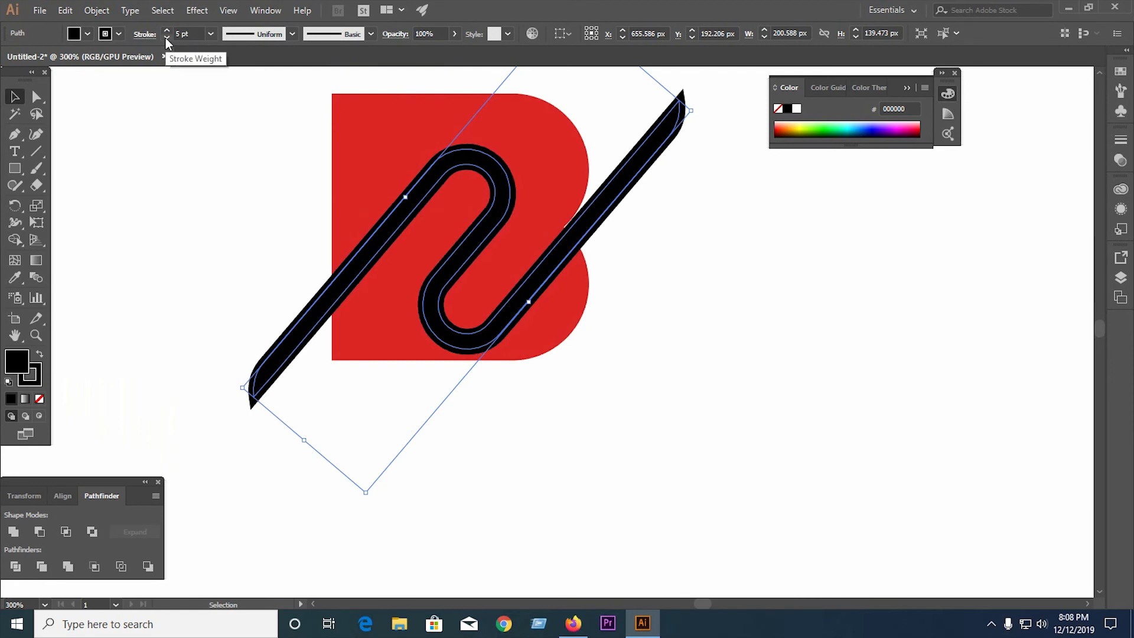
pyautogui.click(165, 38)
pyautogui.click(713, 276)
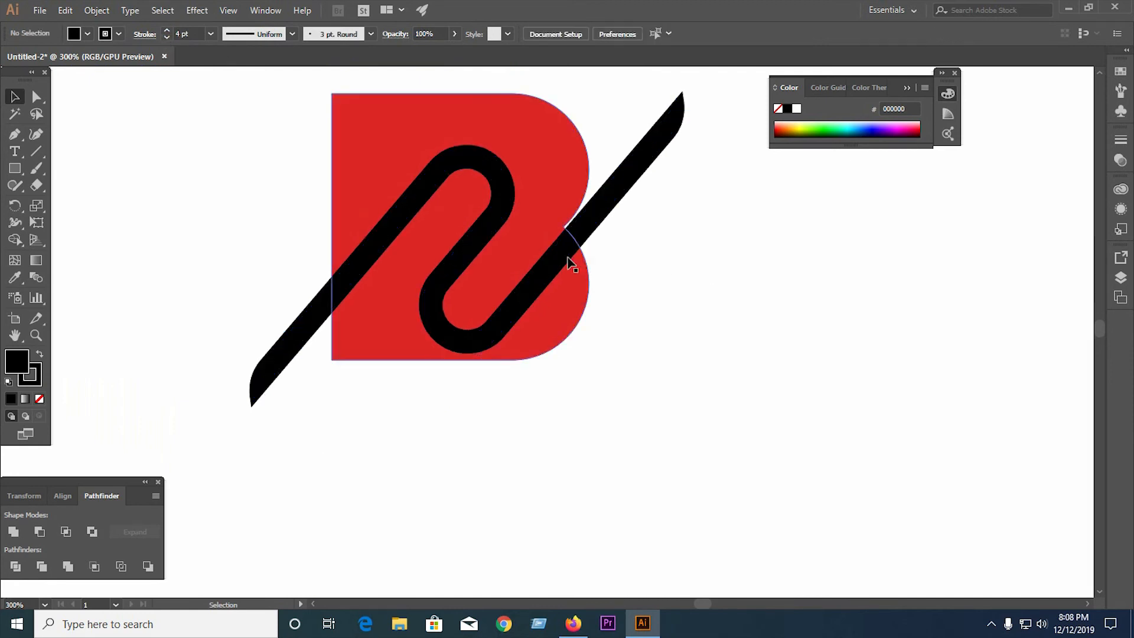
# - Shift the strip slightly up and left so it covers the B's notch, and expand its fill and stroke
pyautogui.moveTo(547, 258); pyautogui.dragTo(542, 246)
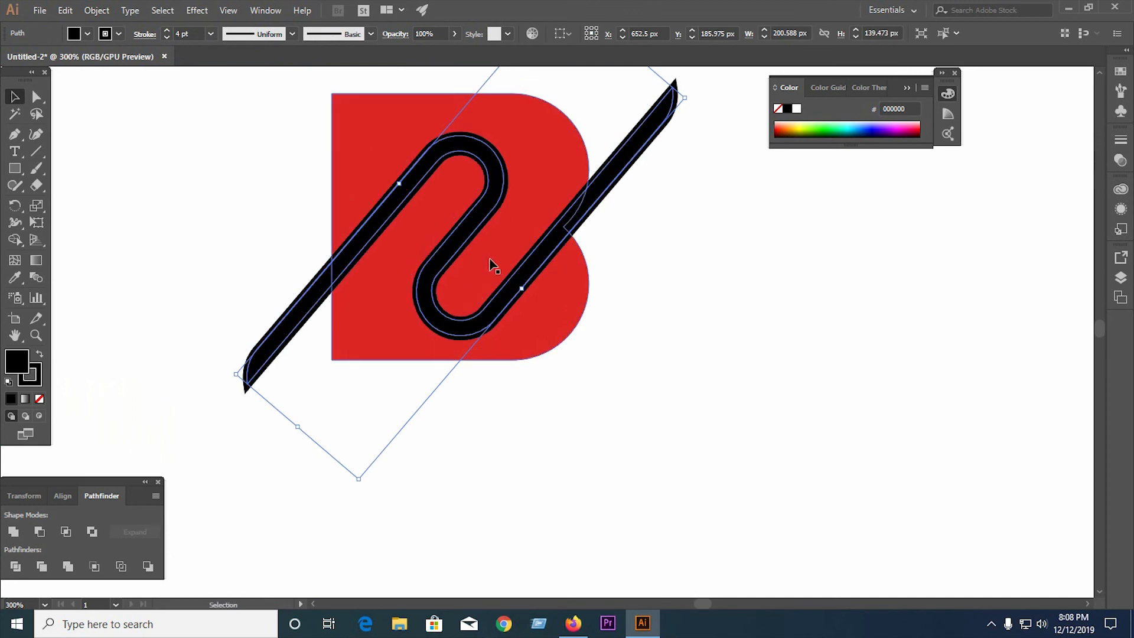
pyautogui.click(97, 10)
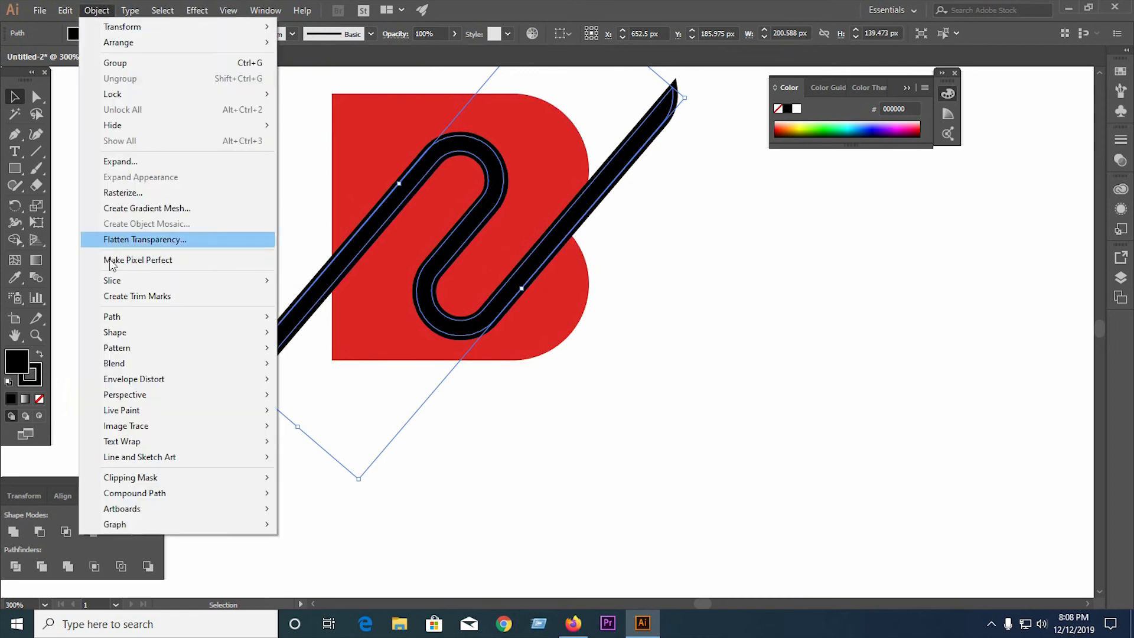
pyautogui.click(121, 161)
pyautogui.click(523, 393)
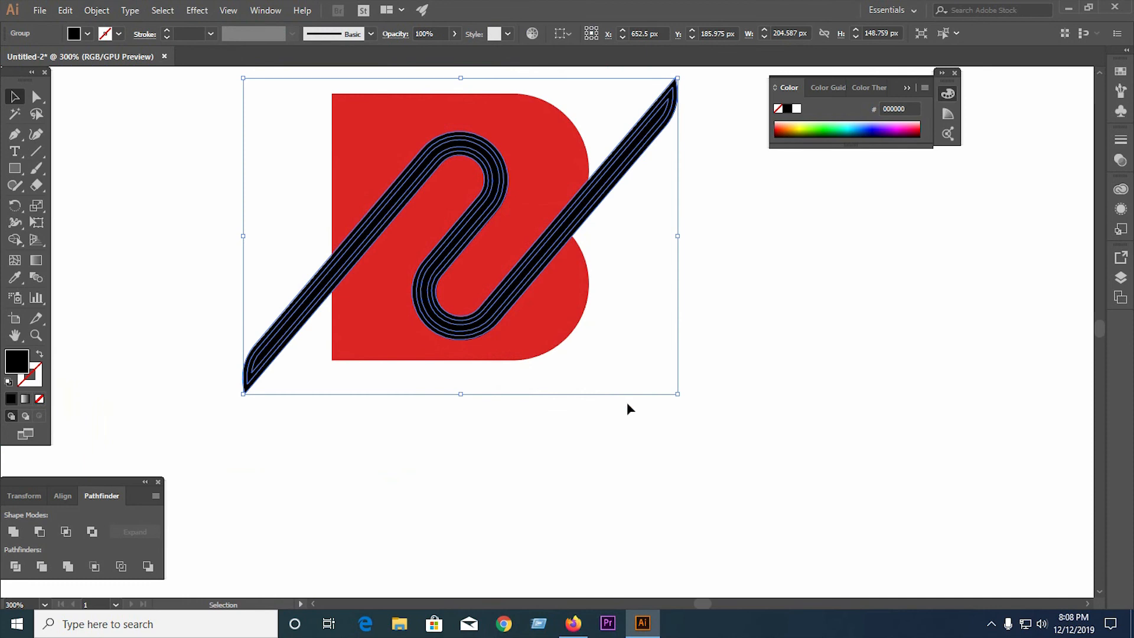
# - Divide the red B with the expanded strip and ungroup the result
pyautogui.click(269, 139)
pyautogui.click(399, 208)
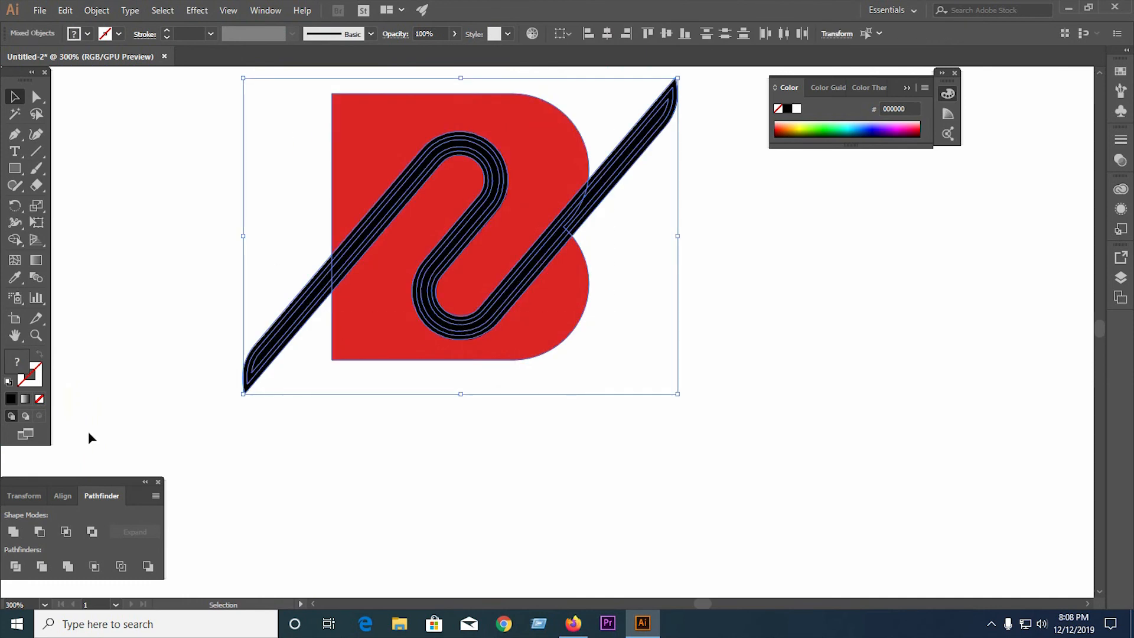
pyautogui.rightClick(440, 287)
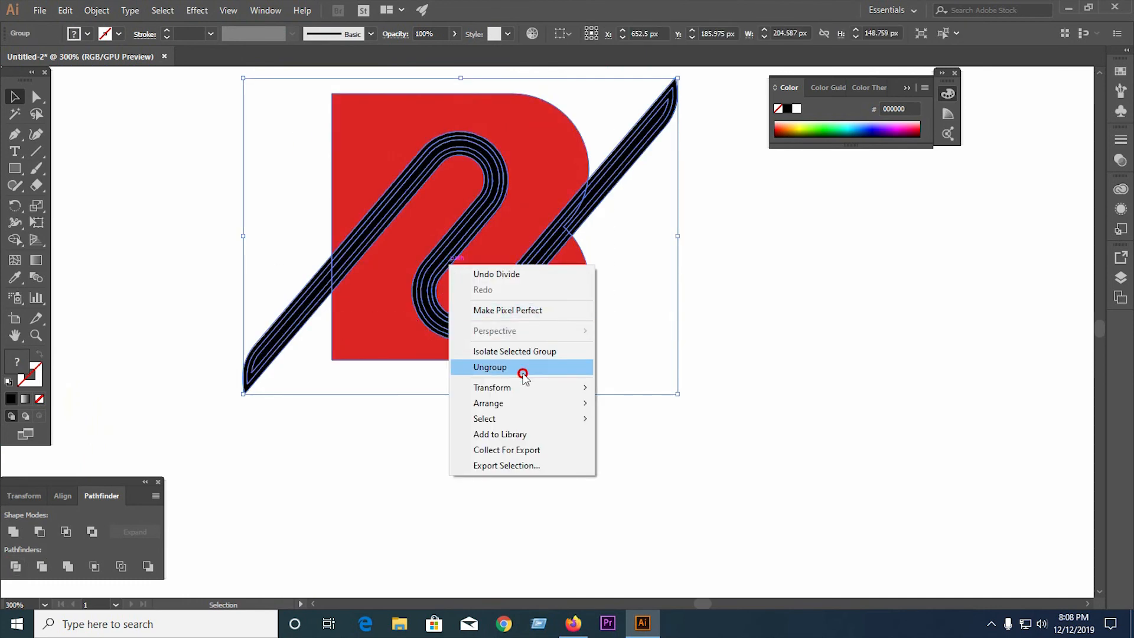
pyautogui.click(521, 367)
# - Ungroup the divided B and strip pieces that are still grouped
pyautogui.click(262, 254)
pyautogui.moveTo(262, 254); pyautogui.dragTo(331, 381)
pyautogui.click(314, 457)
pyautogui.moveTo(224, 254); pyautogui.dragTo(351, 361)
pyautogui.click(349, 273)
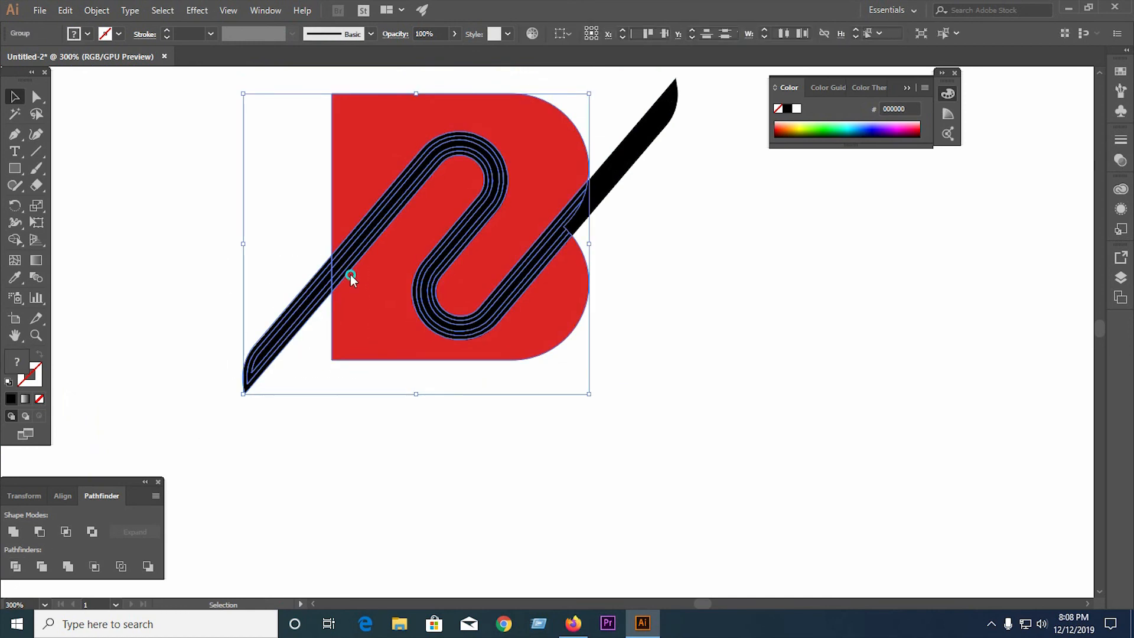
pyautogui.rightClick(350, 273)
pyautogui.click(416, 378)
# - Delete the two strip ends that stick out beyond the lower left and upper right of the B
pyautogui.click(269, 354)
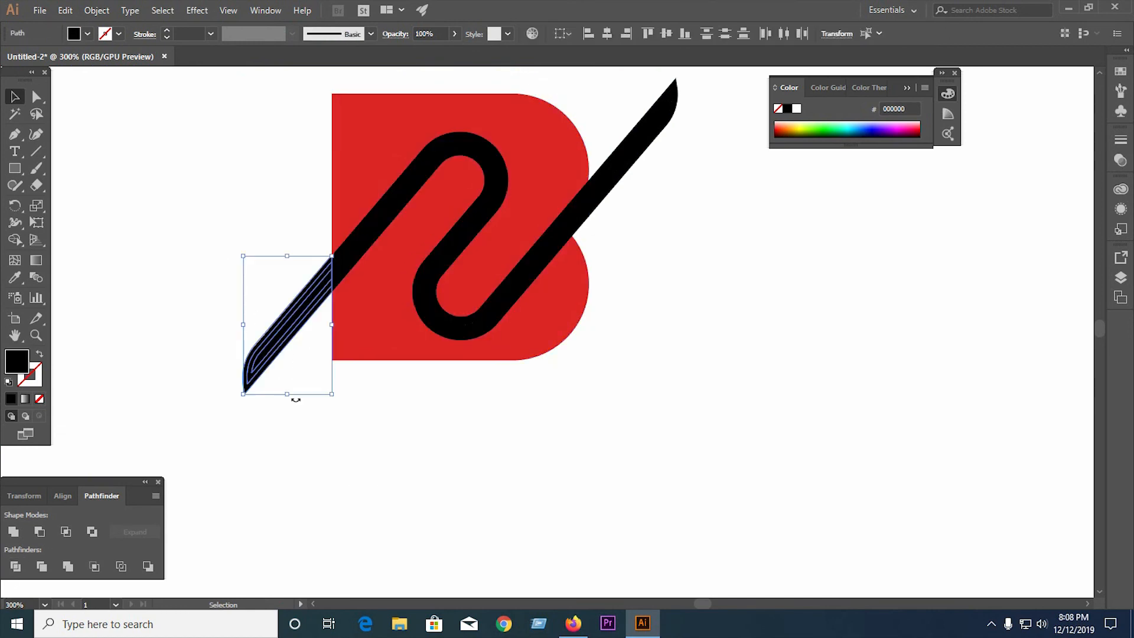
pyautogui.press('Delete')
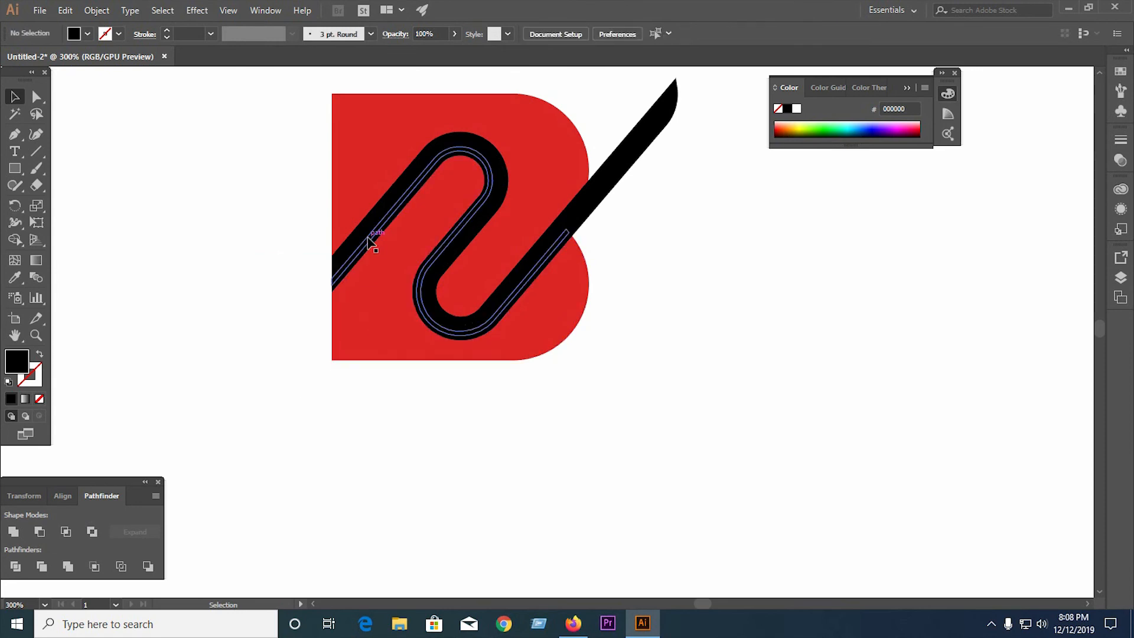
pyautogui.click(633, 117)
pyautogui.press('Delete')
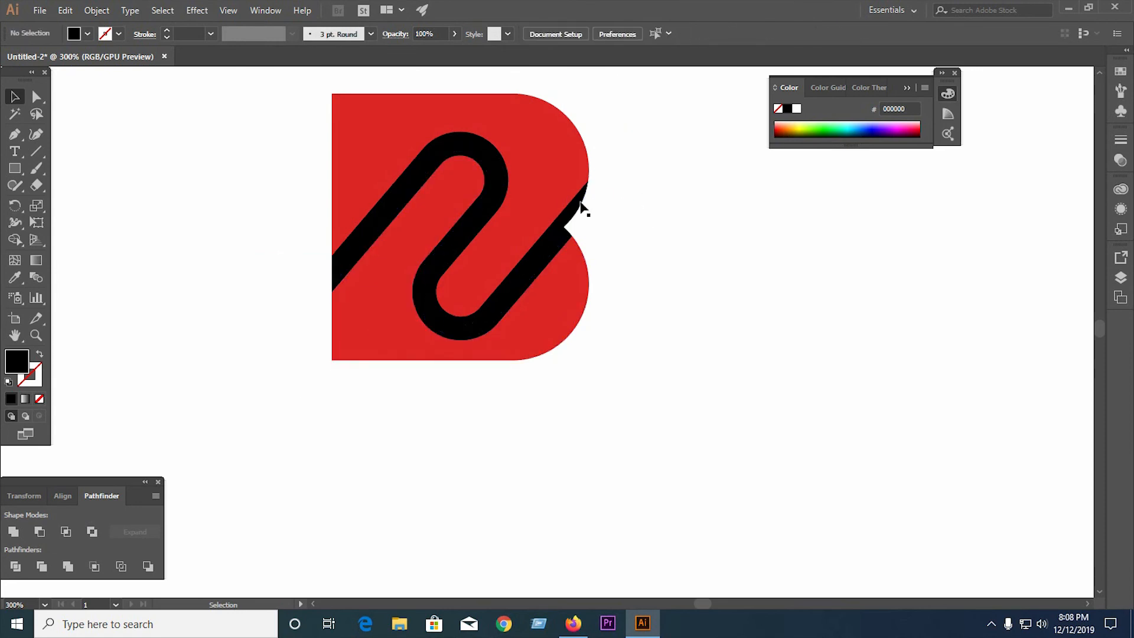
# - Delete the inner strip pieces inside the B, keeping only the thin black outlines along the red parts
pyautogui.click(537, 274)
pyautogui.press('Delete')
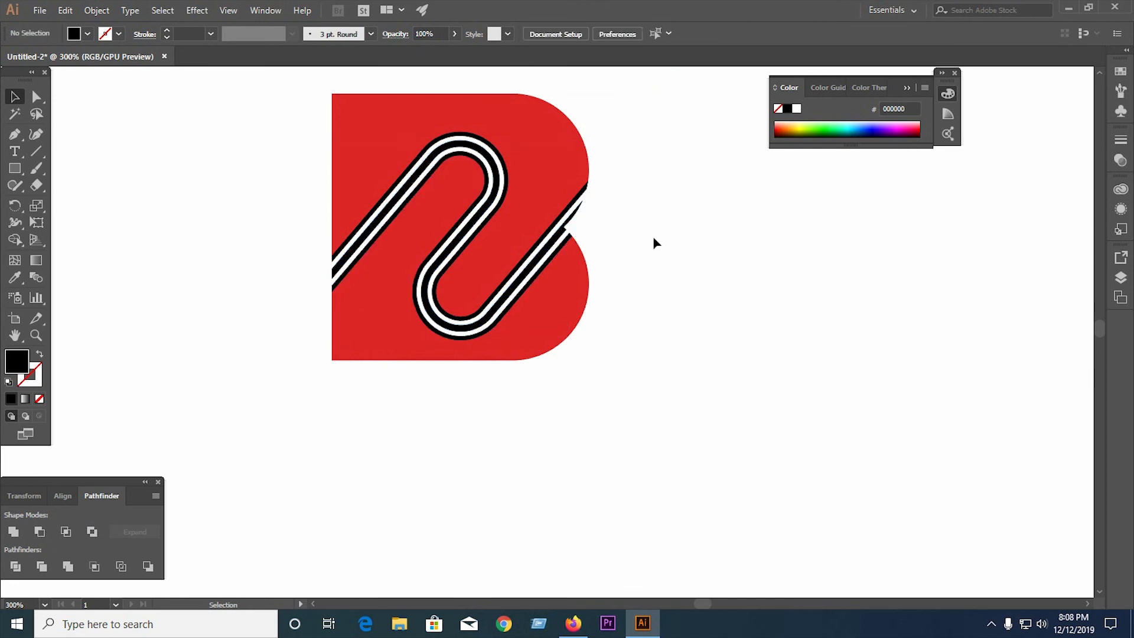
pyautogui.click(573, 215)
pyautogui.press('Delete')
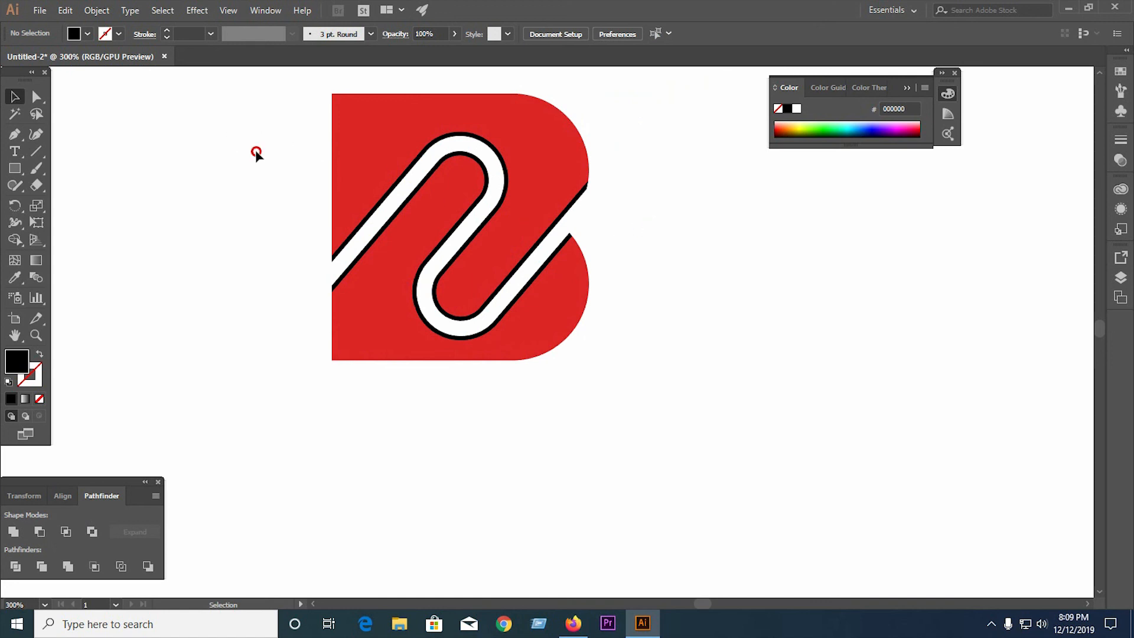
# - Fill the upper red part of the B with a linear white-to-black gradient
pyautogui.moveTo(256, 152); pyautogui.dragTo(671, 385)
pyautogui.click(599, 197)
pyautogui.click(548, 163)
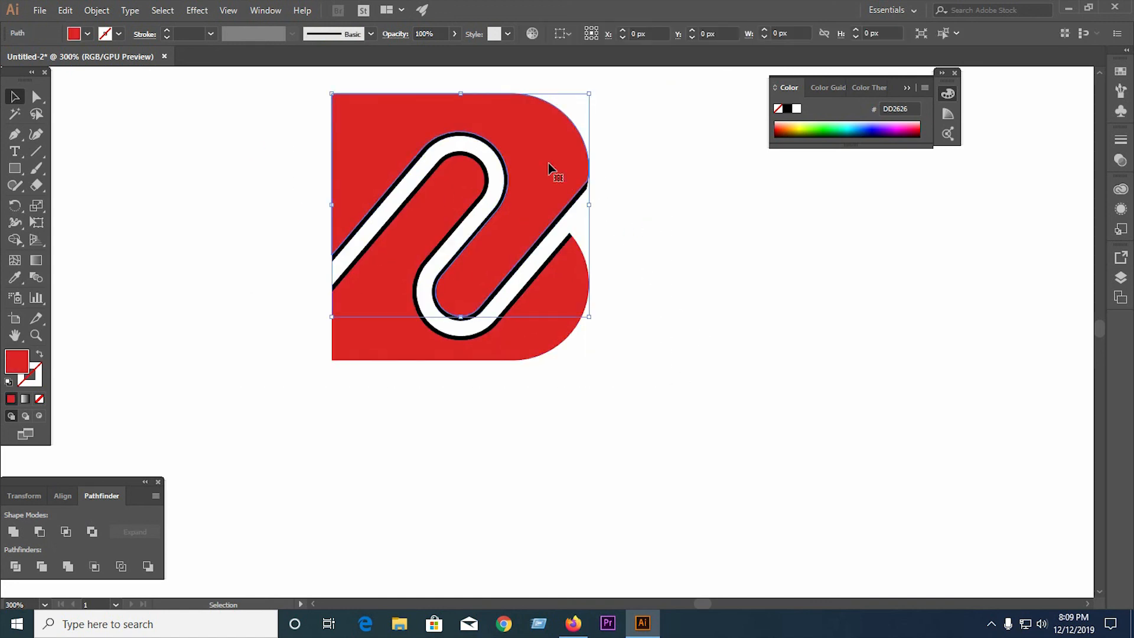
pyautogui.click(39, 399)
pyautogui.click(25, 398)
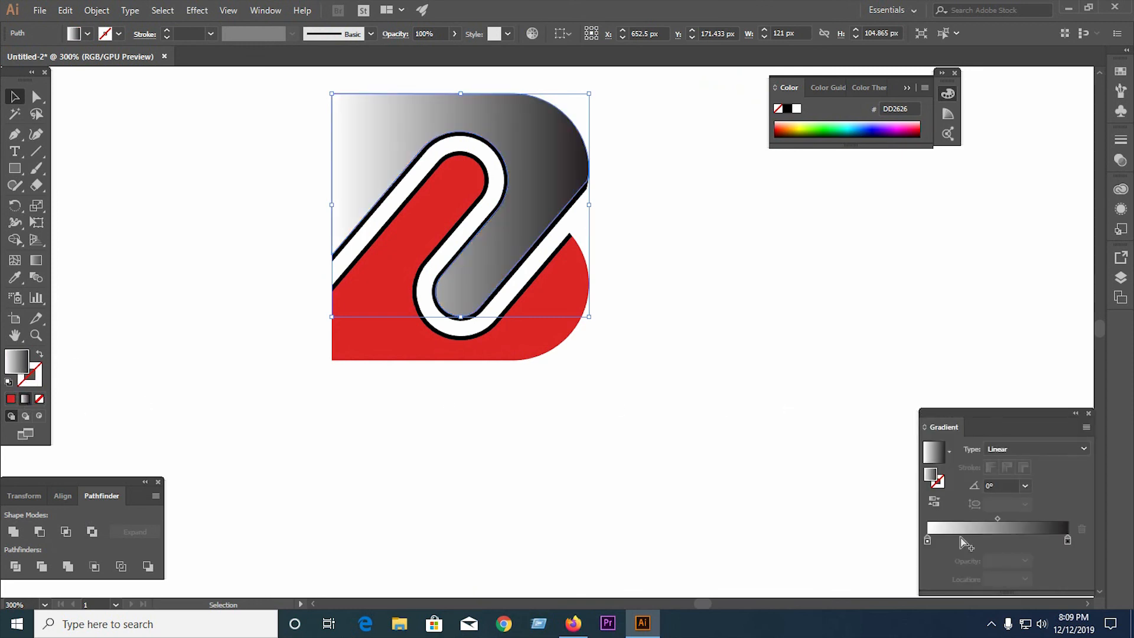
# - Recolour the white gradient stop, trying green, orange and light grey swatches before choosing dark blue 1B1464
pyautogui.click(928, 541)
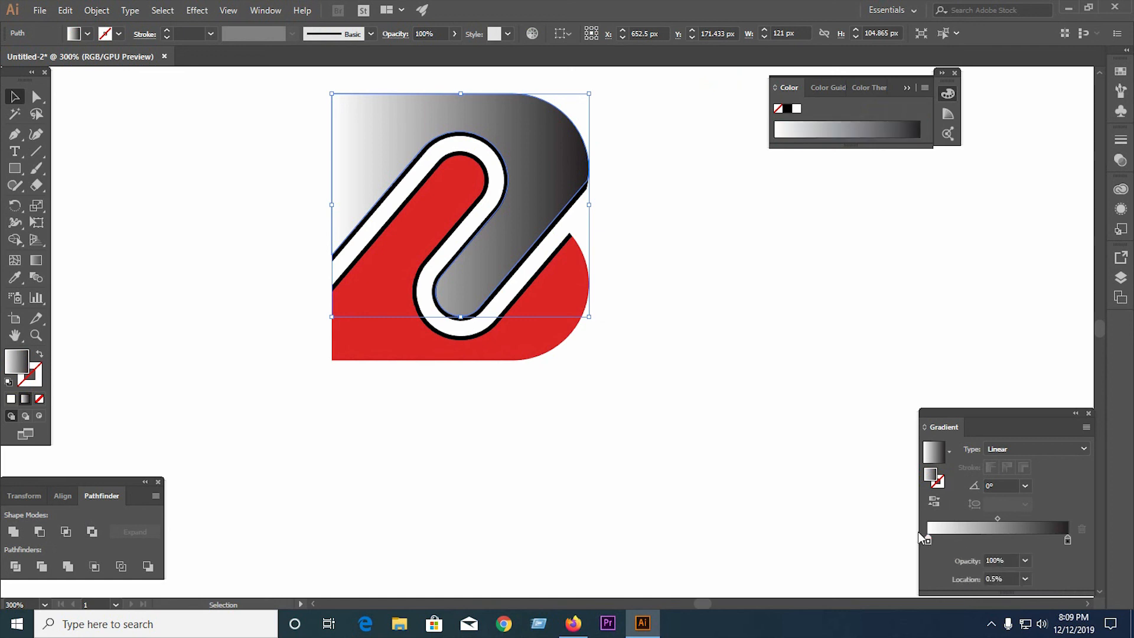
pyautogui.click(947, 397)
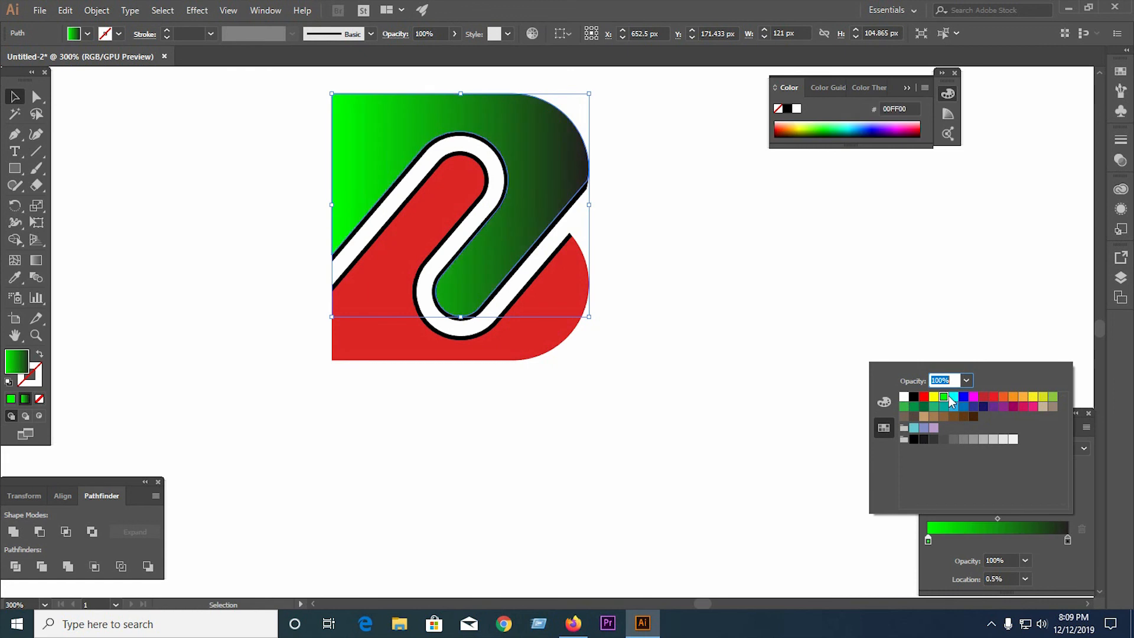
pyautogui.click(1023, 396)
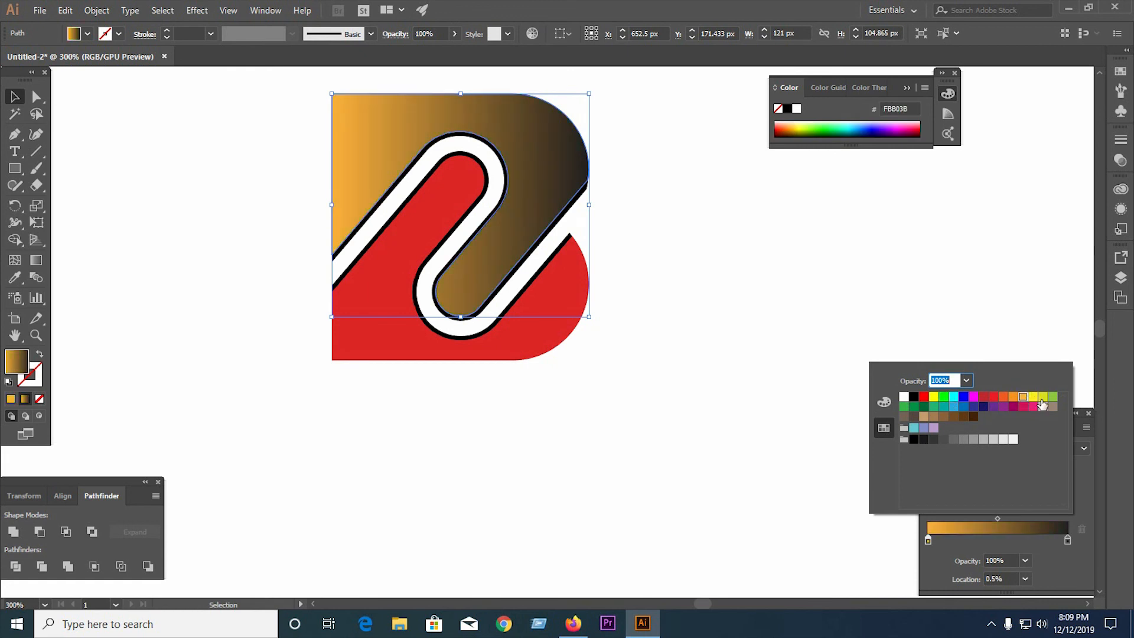
pyautogui.click(1043, 397)
pyautogui.click(1014, 440)
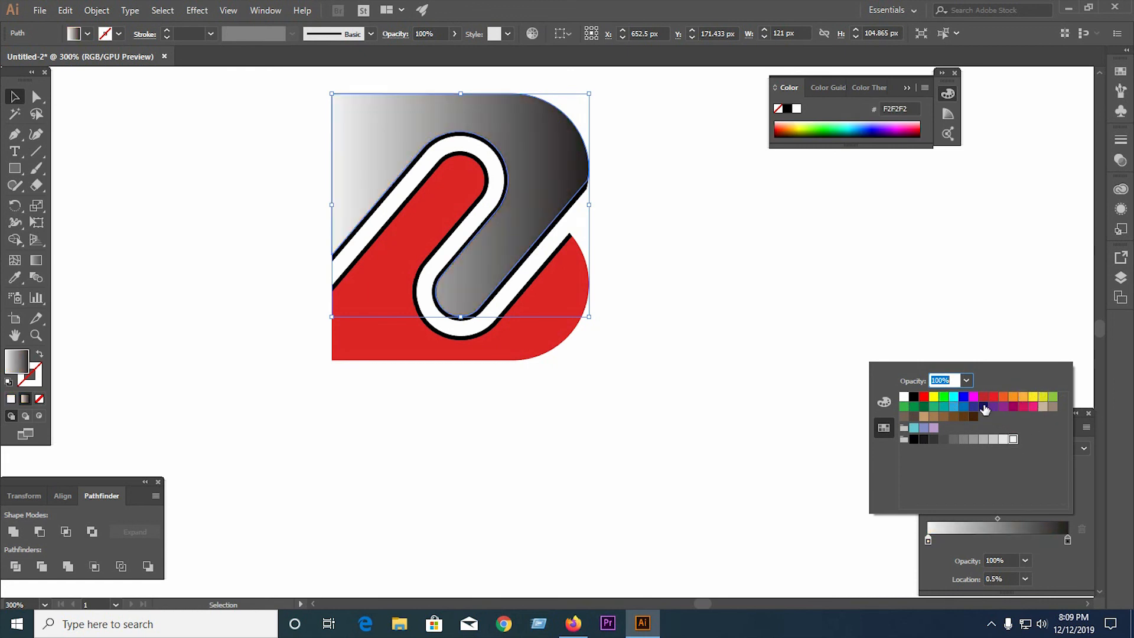
pyautogui.click(983, 407)
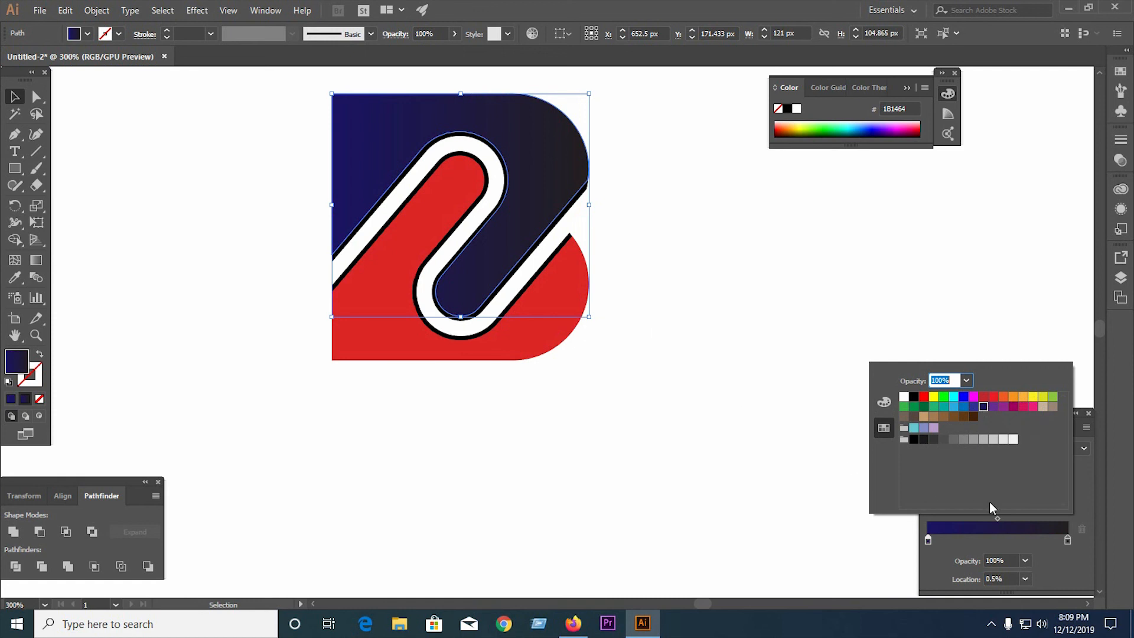
pyautogui.click(1000, 518)
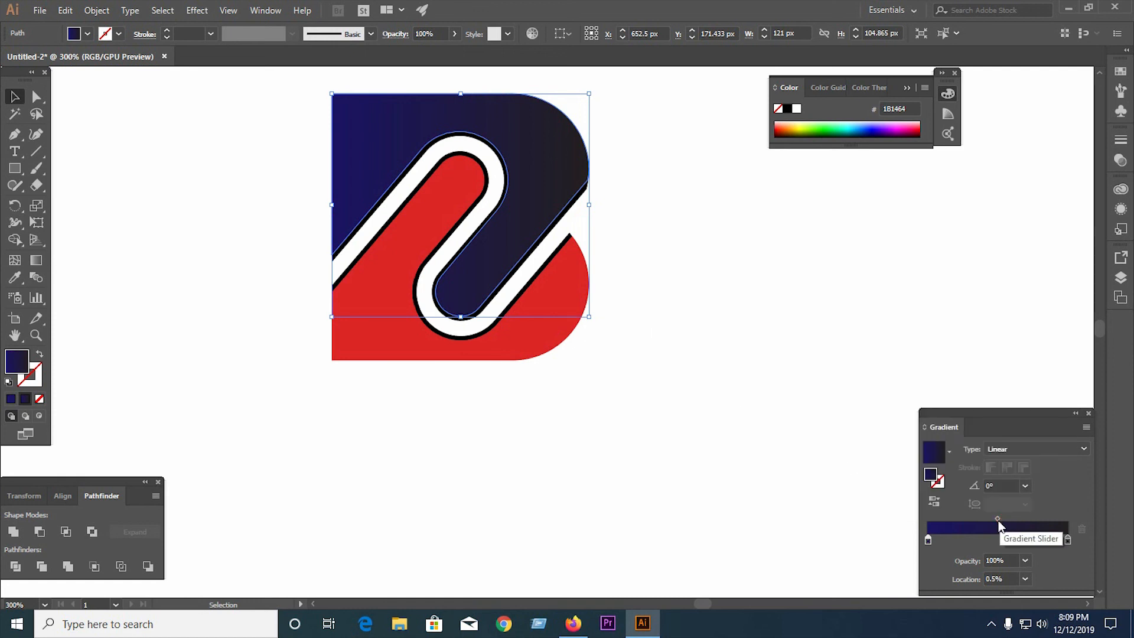
# - Set the dark blue gradient stop to location 0% and opacity 50%, and shift the gradient midpoint to about 40%
pyautogui.moveTo(928, 540)
pyautogui.mouseDown()
pyautogui.moveTo(1003, 540)
pyautogui.moveTo(928, 540)
pyautogui.mouseUp()
pyautogui.click(1024, 561)
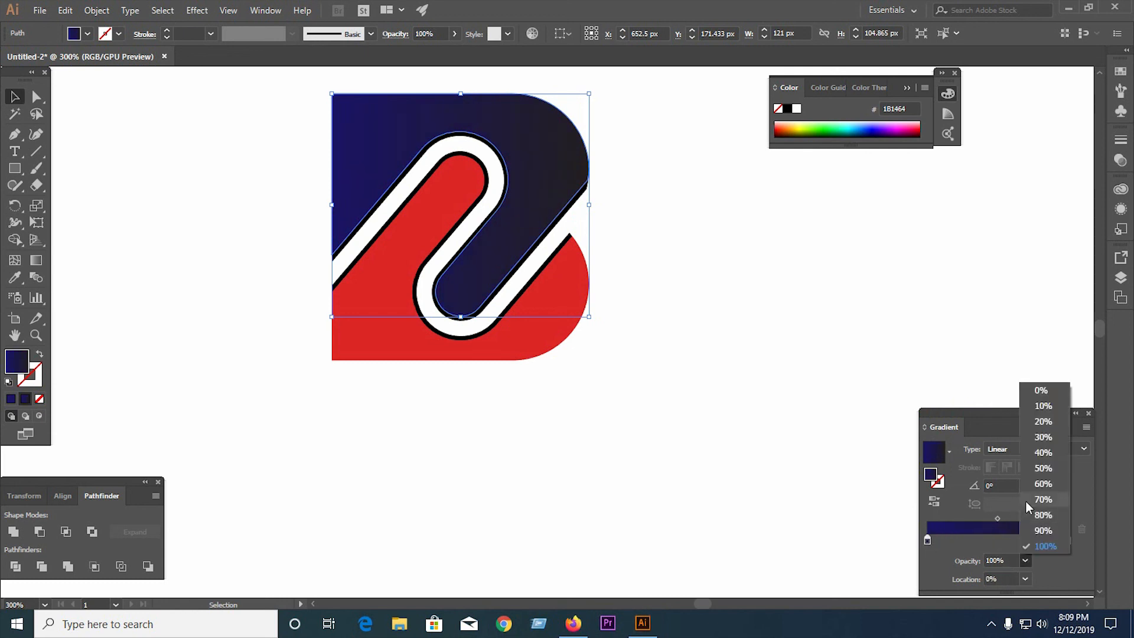
pyautogui.click(1041, 469)
pyautogui.moveTo(998, 519); pyautogui.dragTo(985, 520)
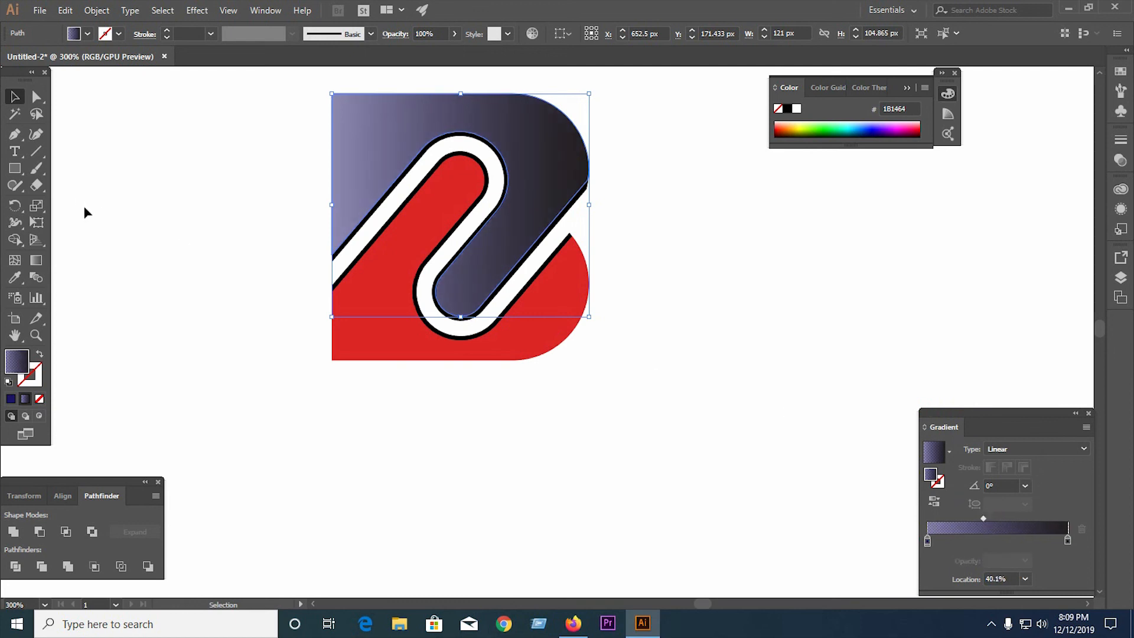
# - Fill the lower red part of the B with the Gold Dust gradient and deselect it
pyautogui.click(392, 286)
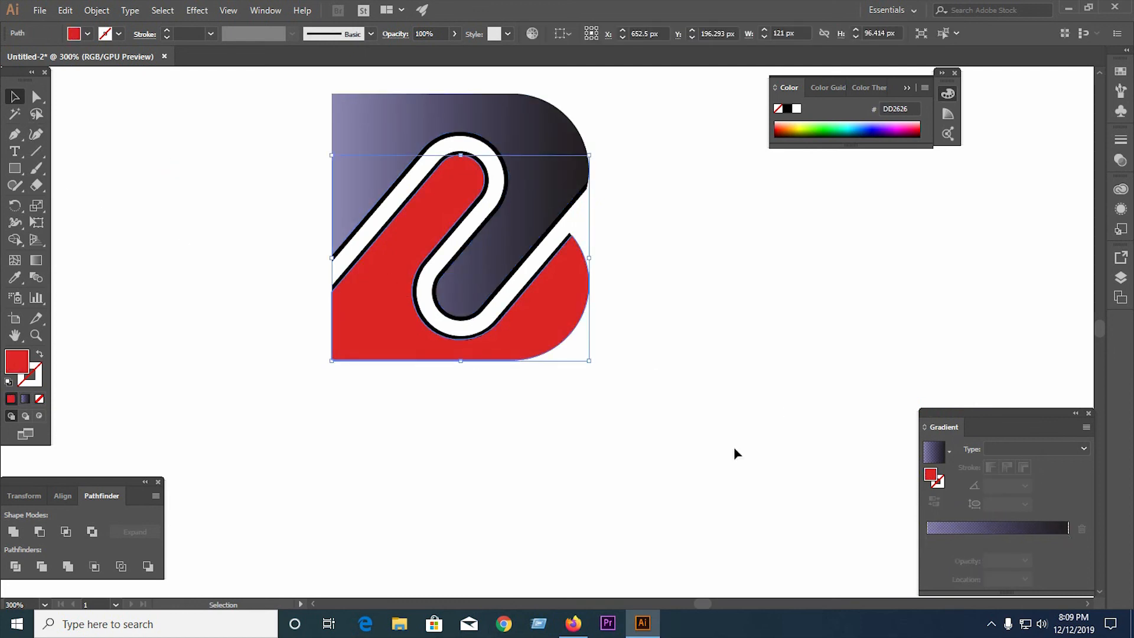
pyautogui.click(948, 454)
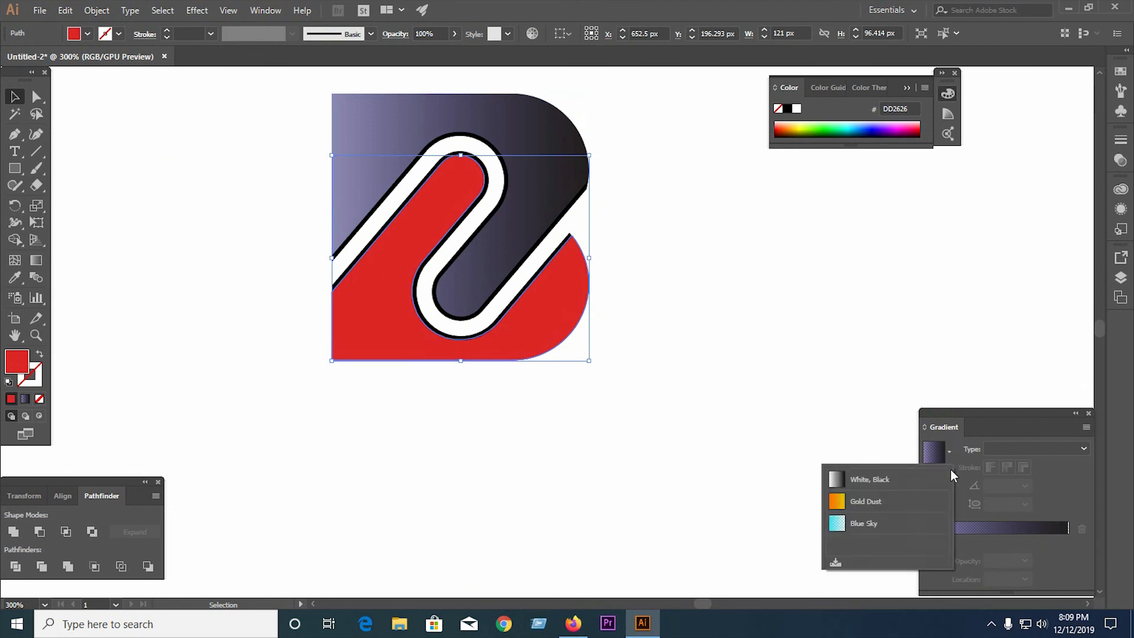
pyautogui.click(886, 501)
pyautogui.click(620, 420)
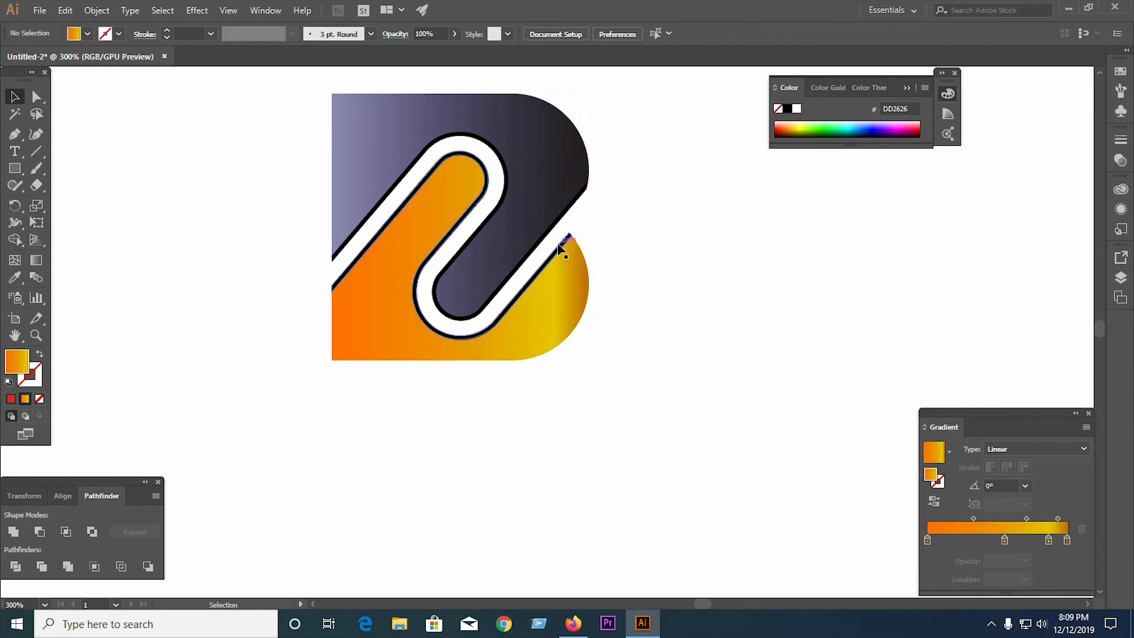
# - Switch to the Direct Selection tool for editing the parts of the B
pyautogui.hotkey('ctrl', '-')
pyautogui.hotkey('ctrl', '-')
pyautogui.scroll(2, 532, 258)
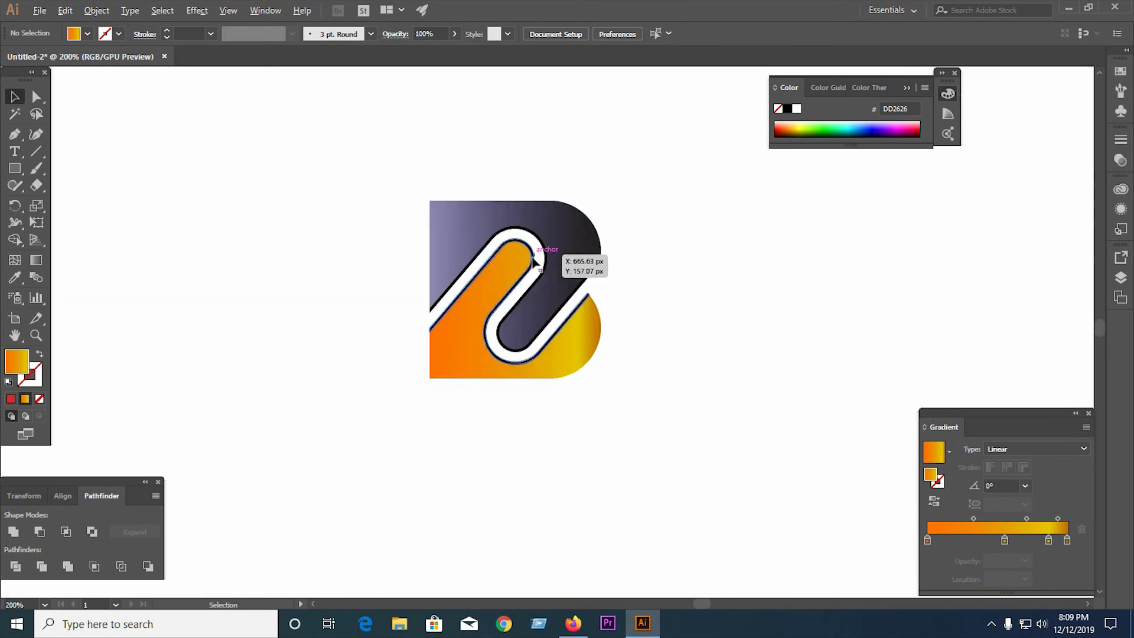
pyautogui.press('a')
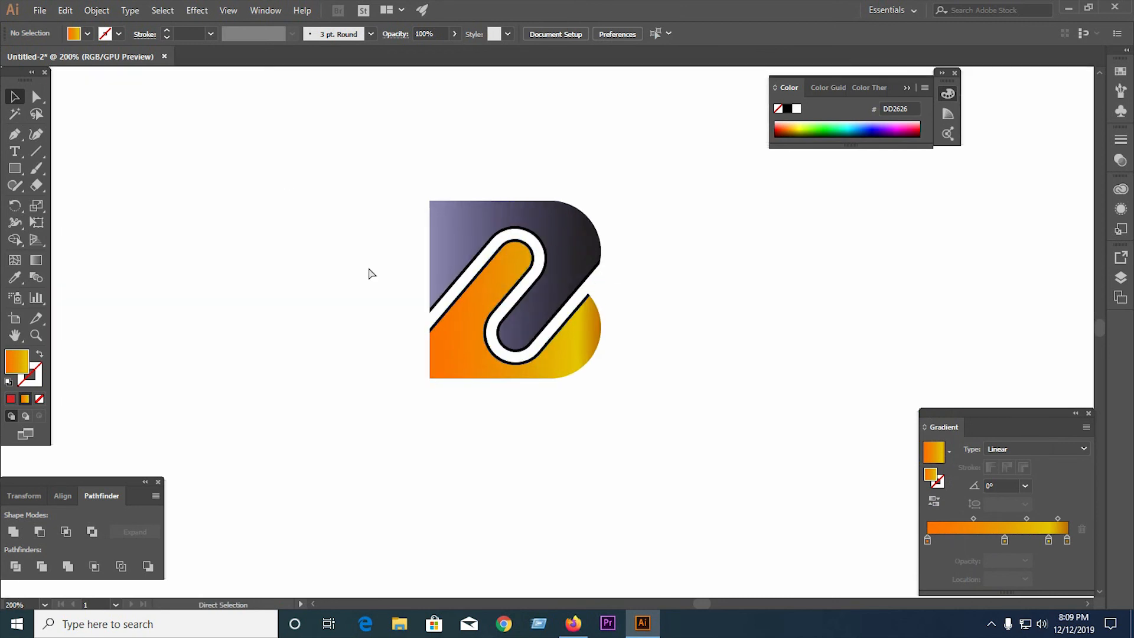